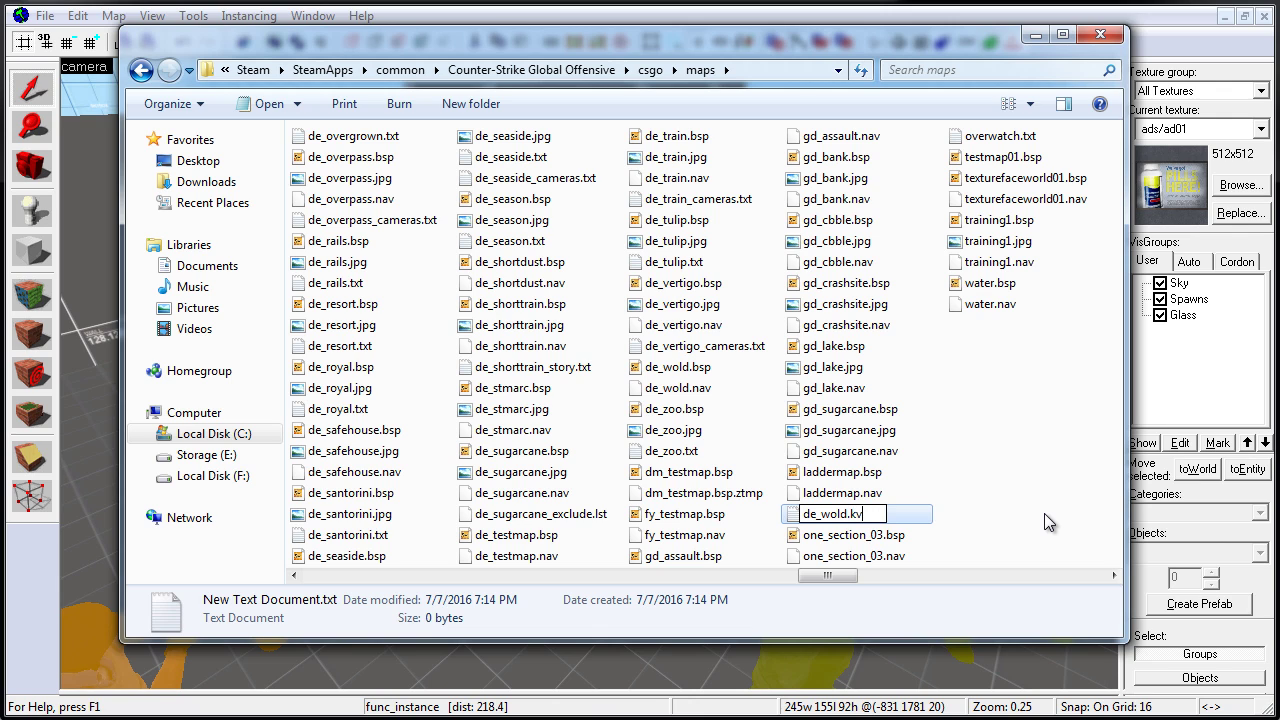
Commit the de_wold.kv file name and accept the extension change warning
key(Return)
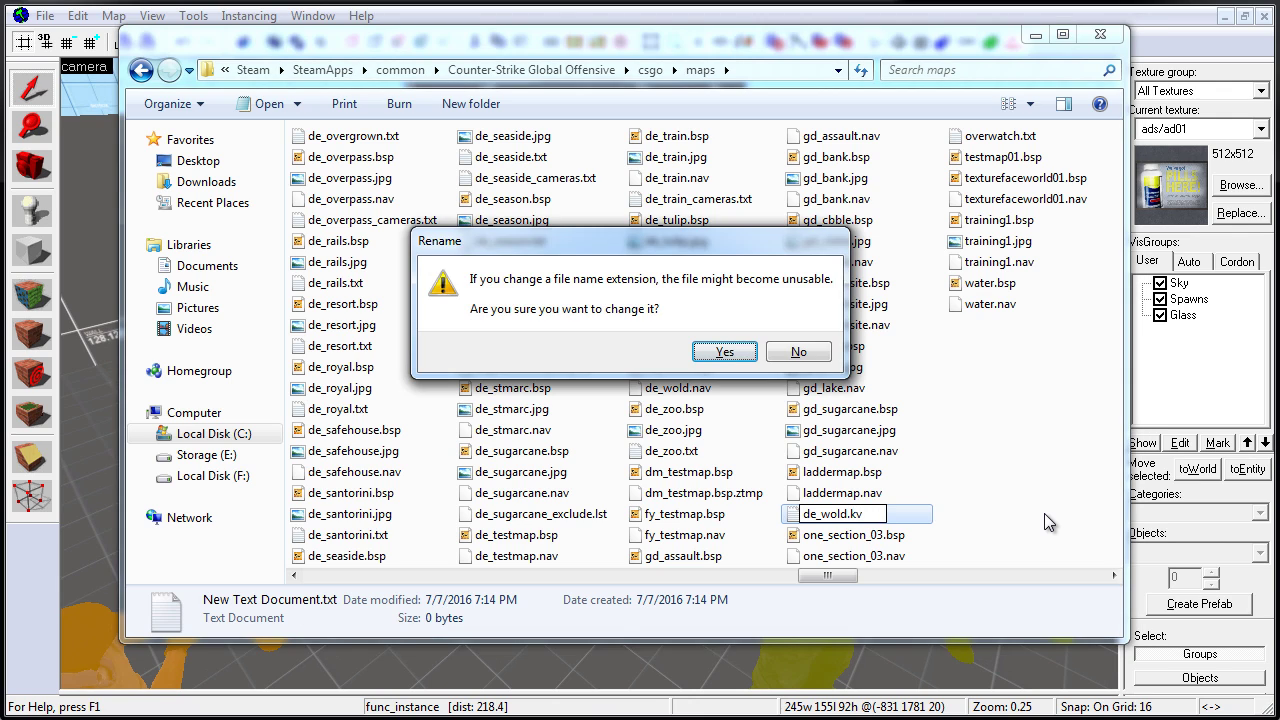
click(724, 351)
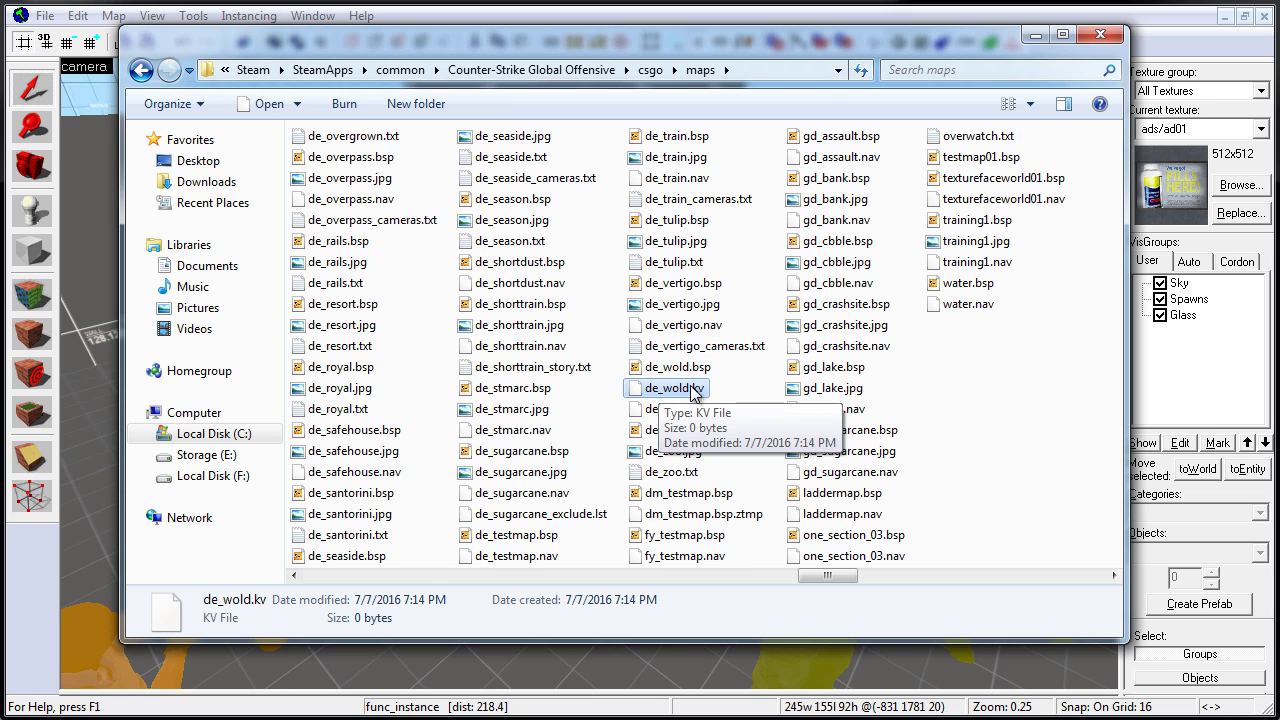
Open de_wold.kv in Notepad and select the mapname text on the first line
double_click(700, 392)
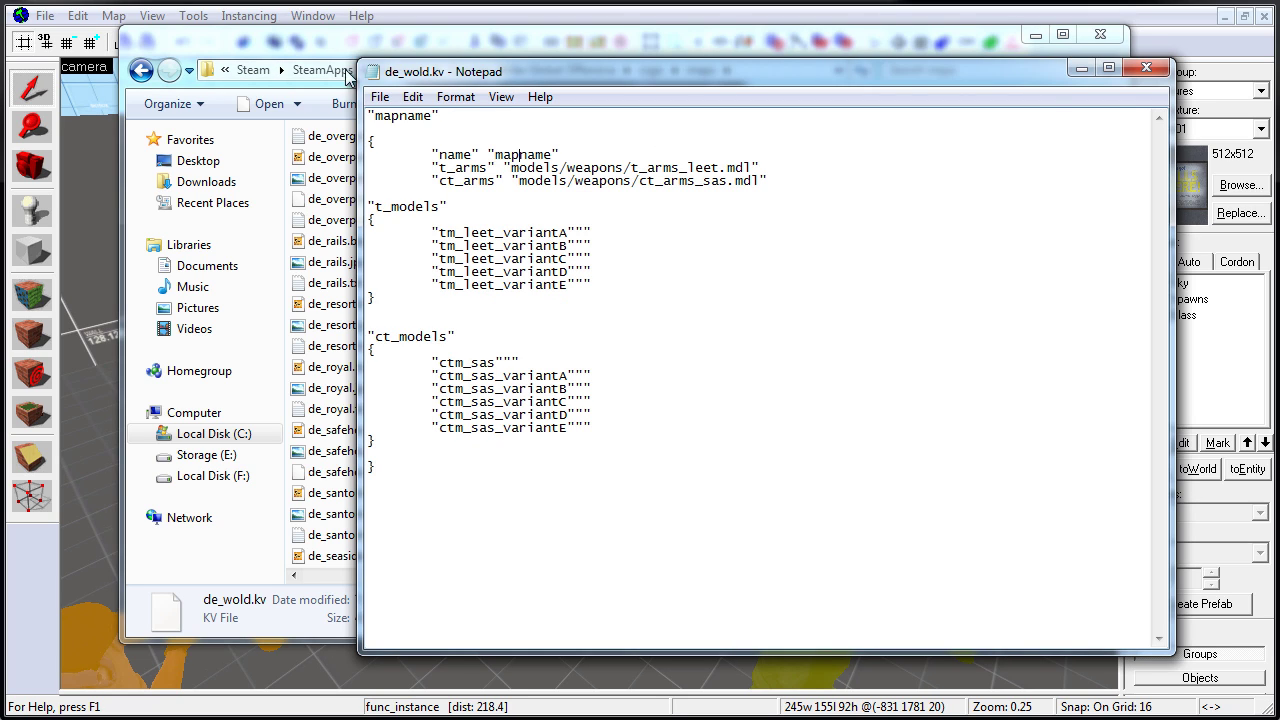
drag(375, 116, 426, 116)
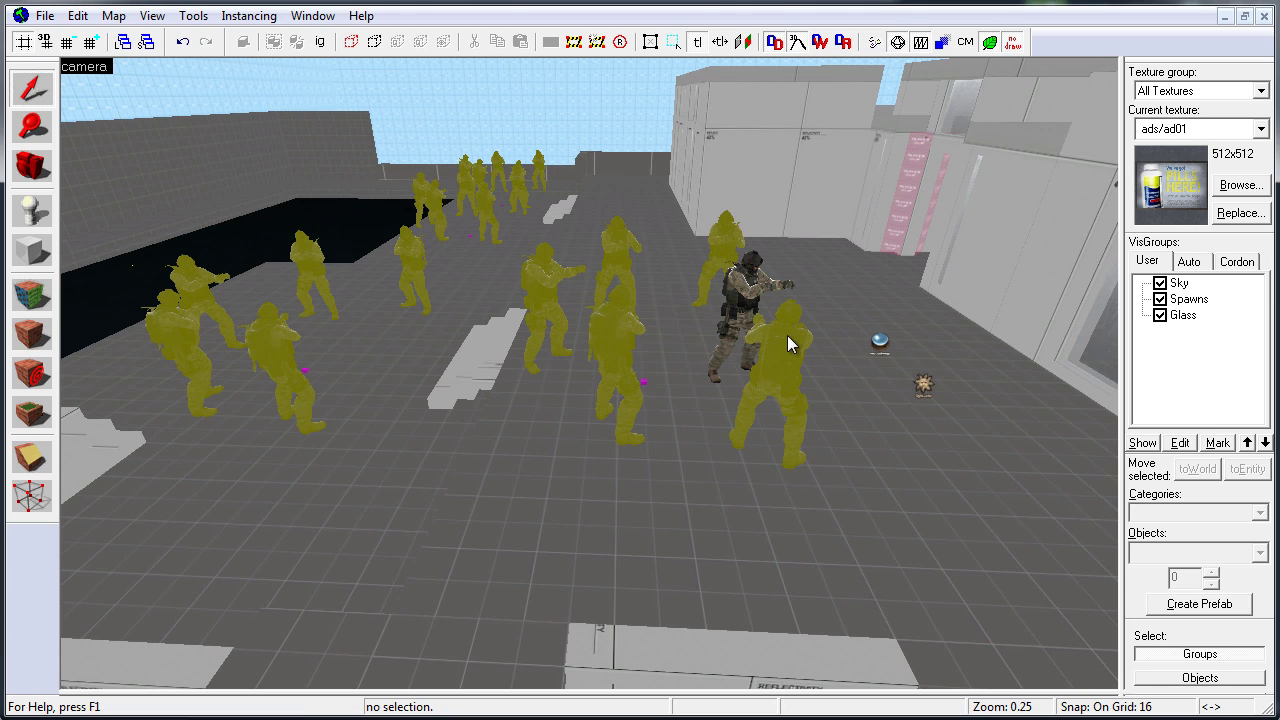
click(771, 376)
key(Right)
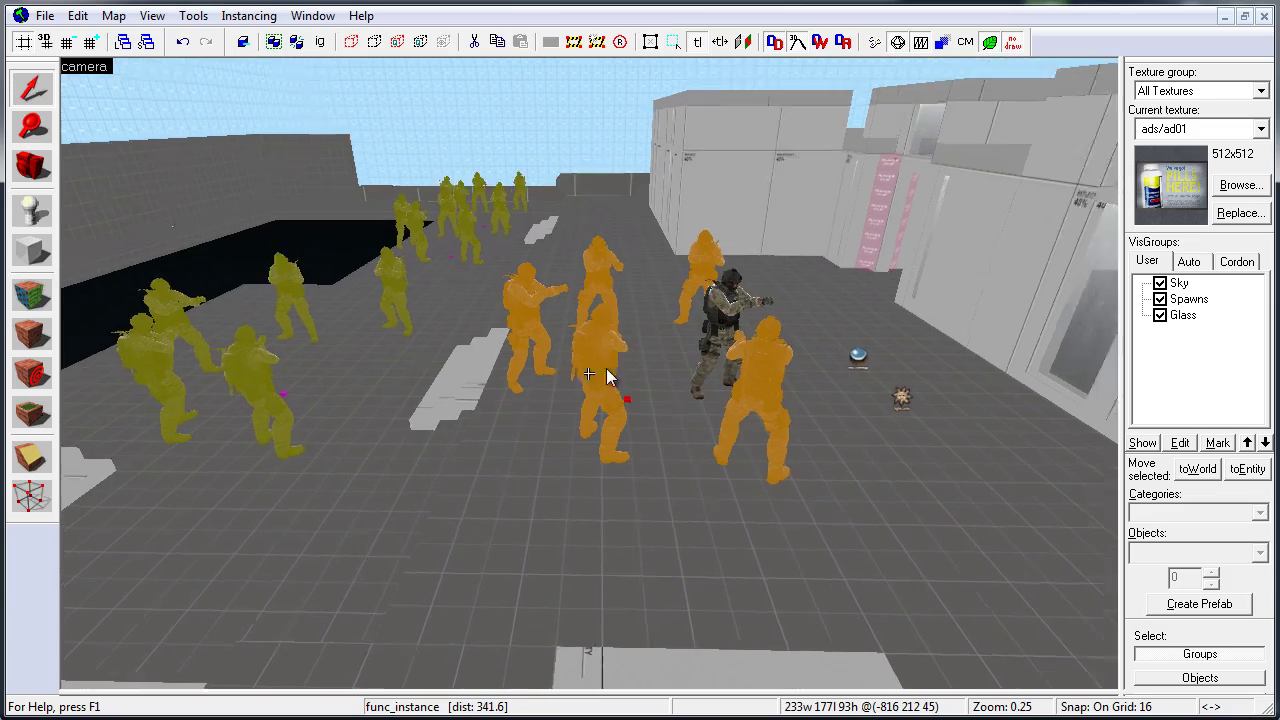
key(w)
key(s)
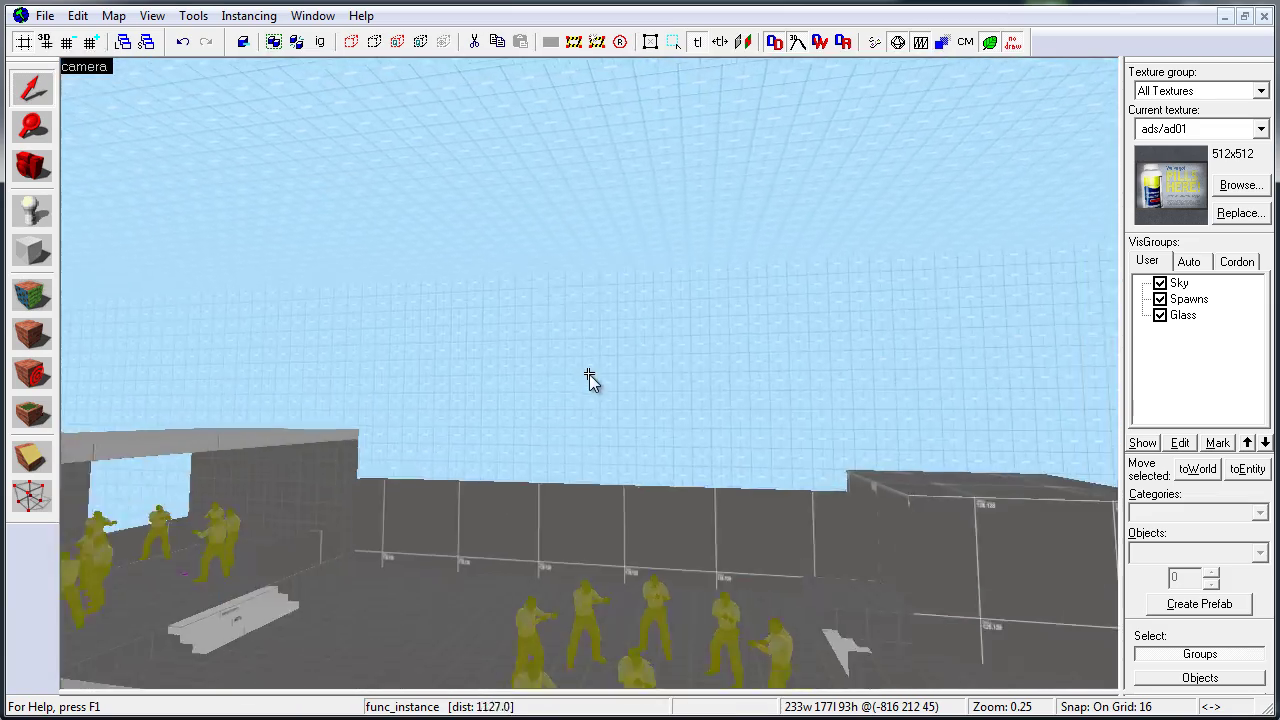
click(584, 350)
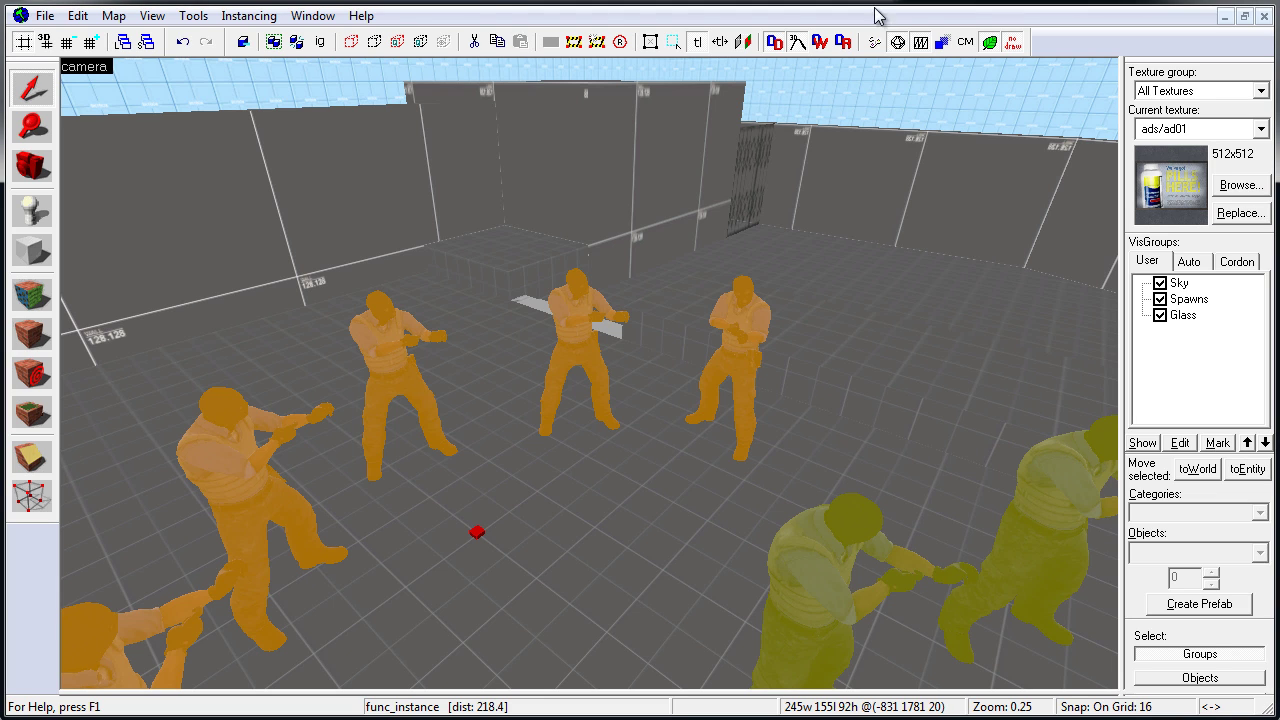
click(878, 42)
click(887, 203)
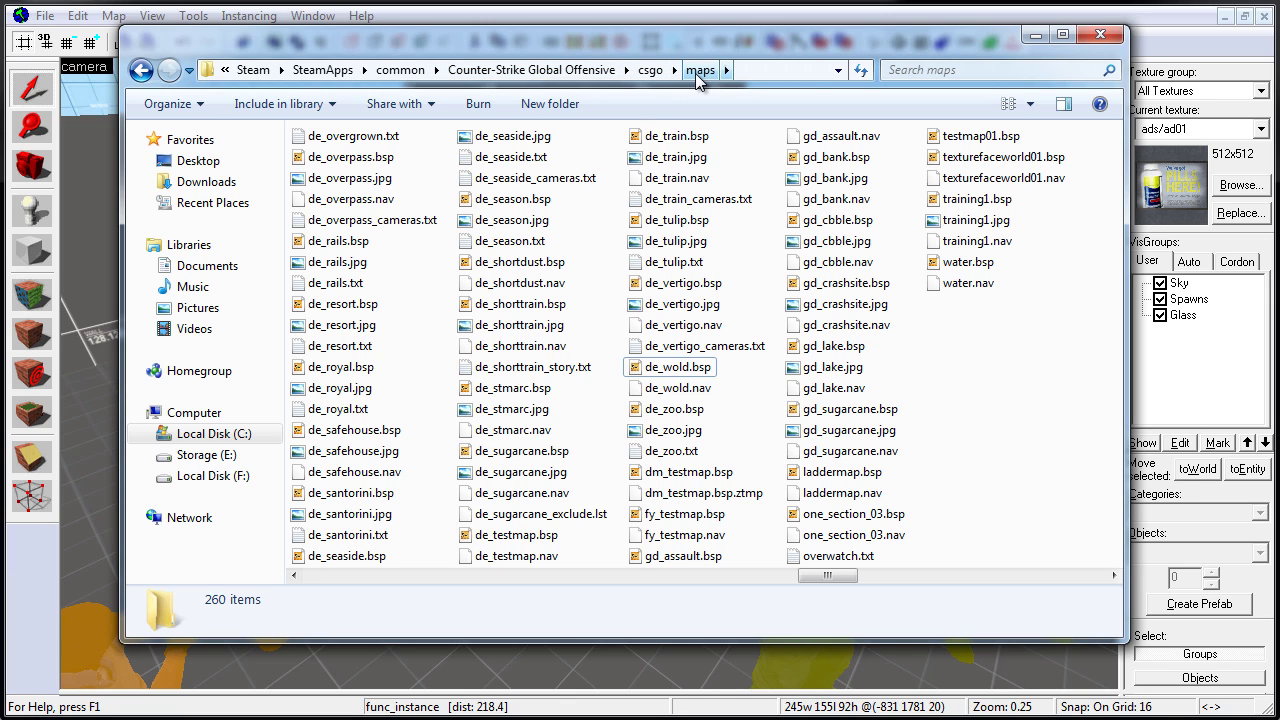
Add a new Text Document to the csgo maps folder from the New context menu
click(705, 368)
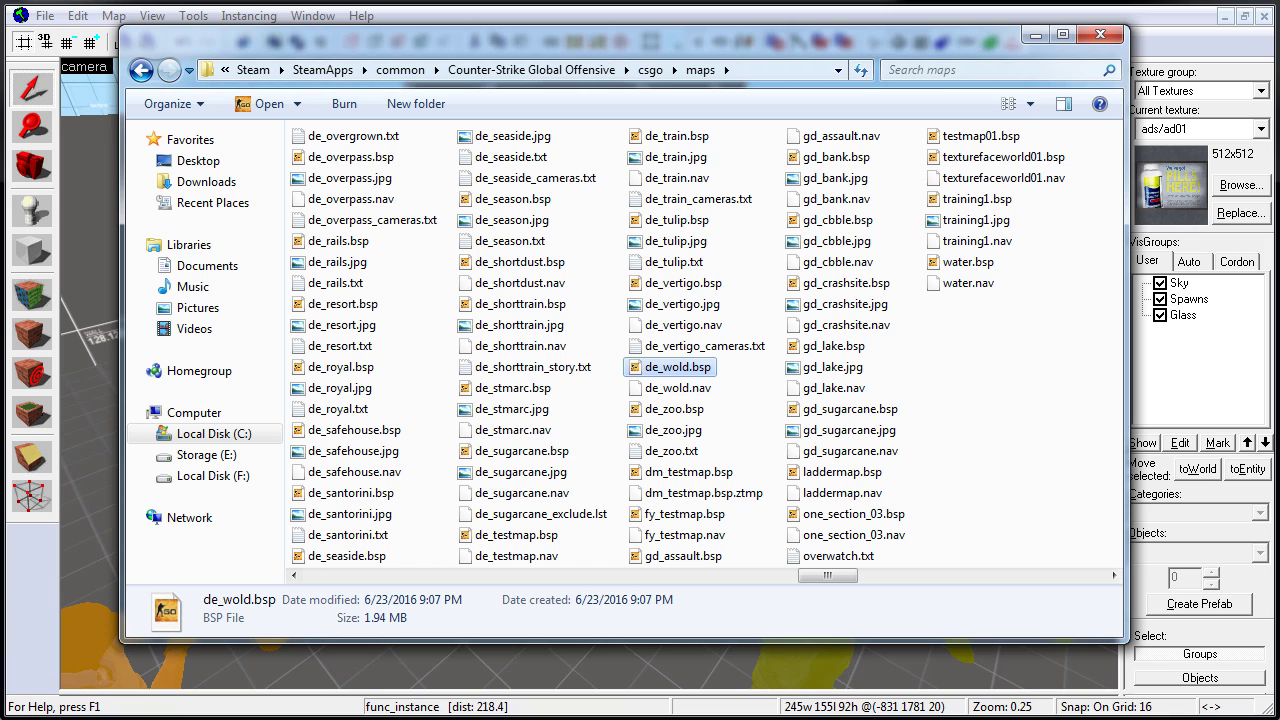
click(917, 328)
right_click(917, 328)
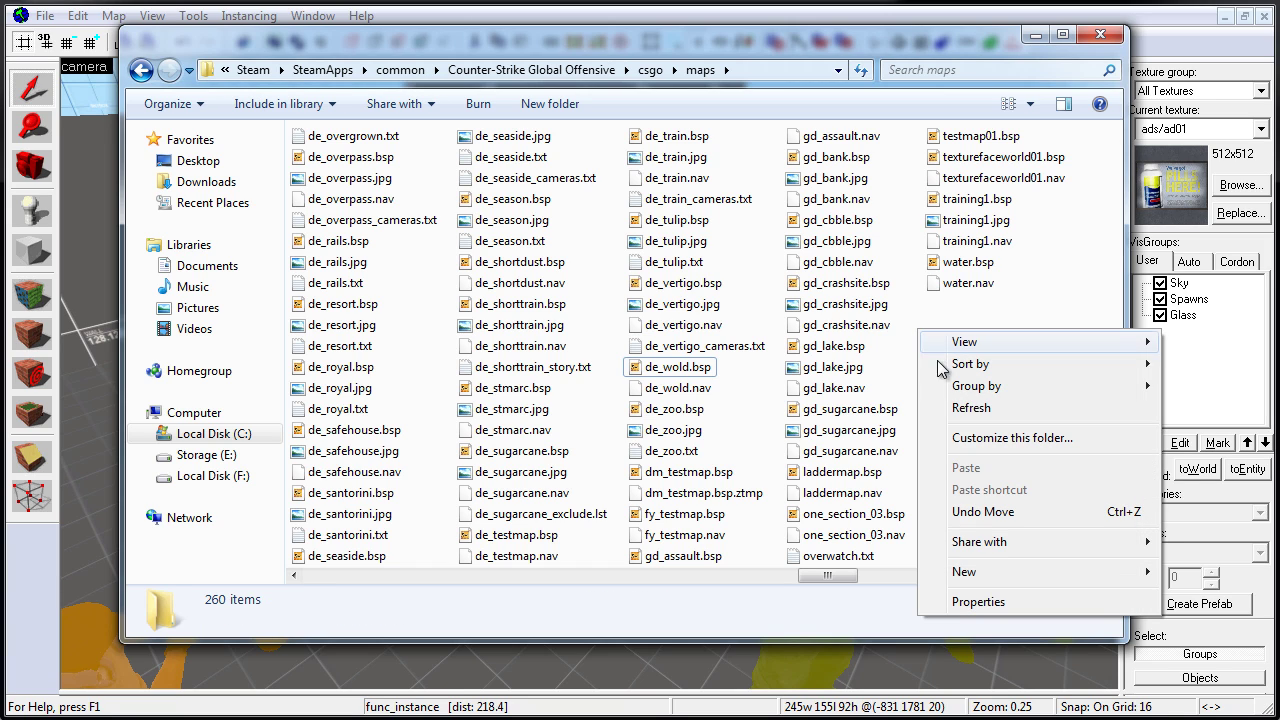
mouse_move(978, 580)
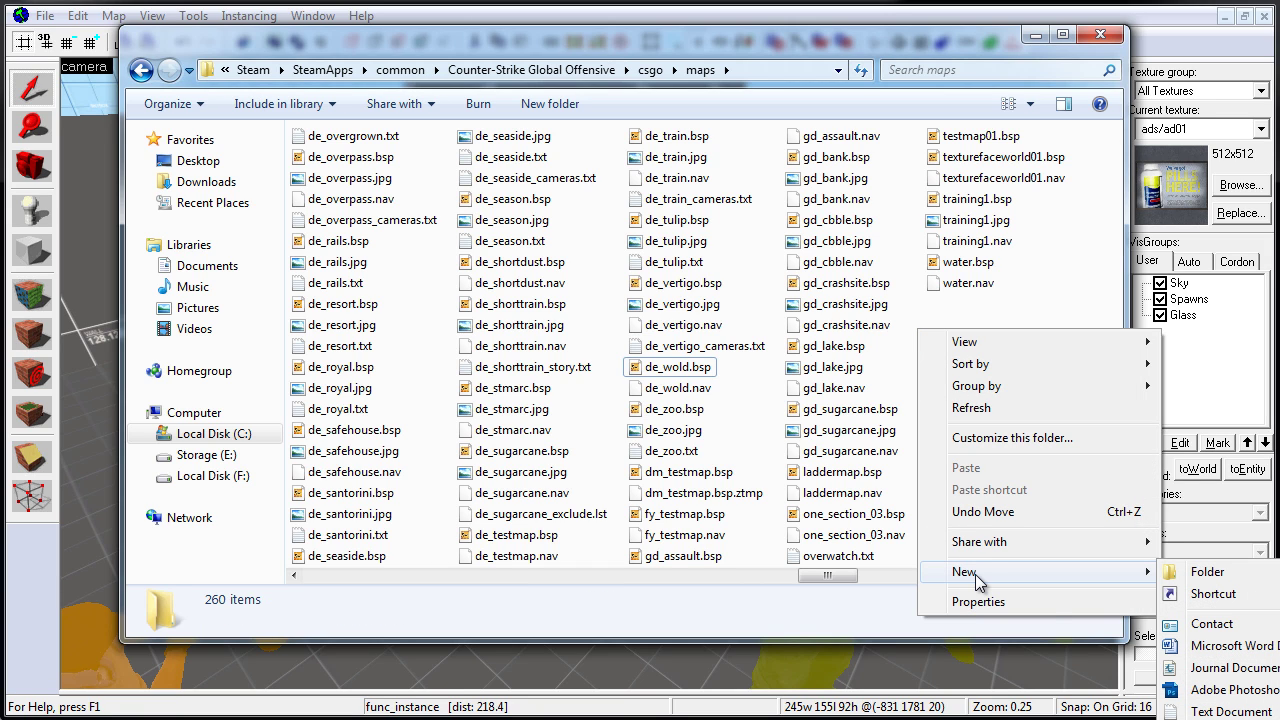
right_click(757, 152)
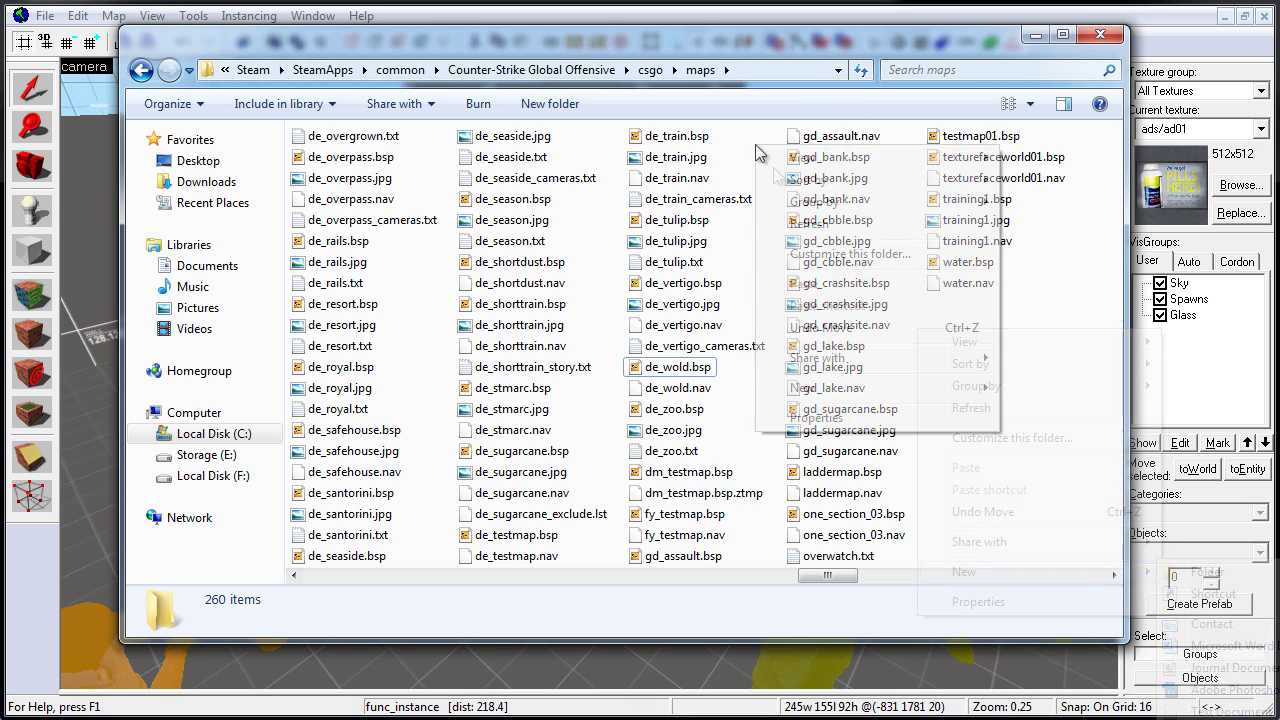
mouse_move(829, 390)
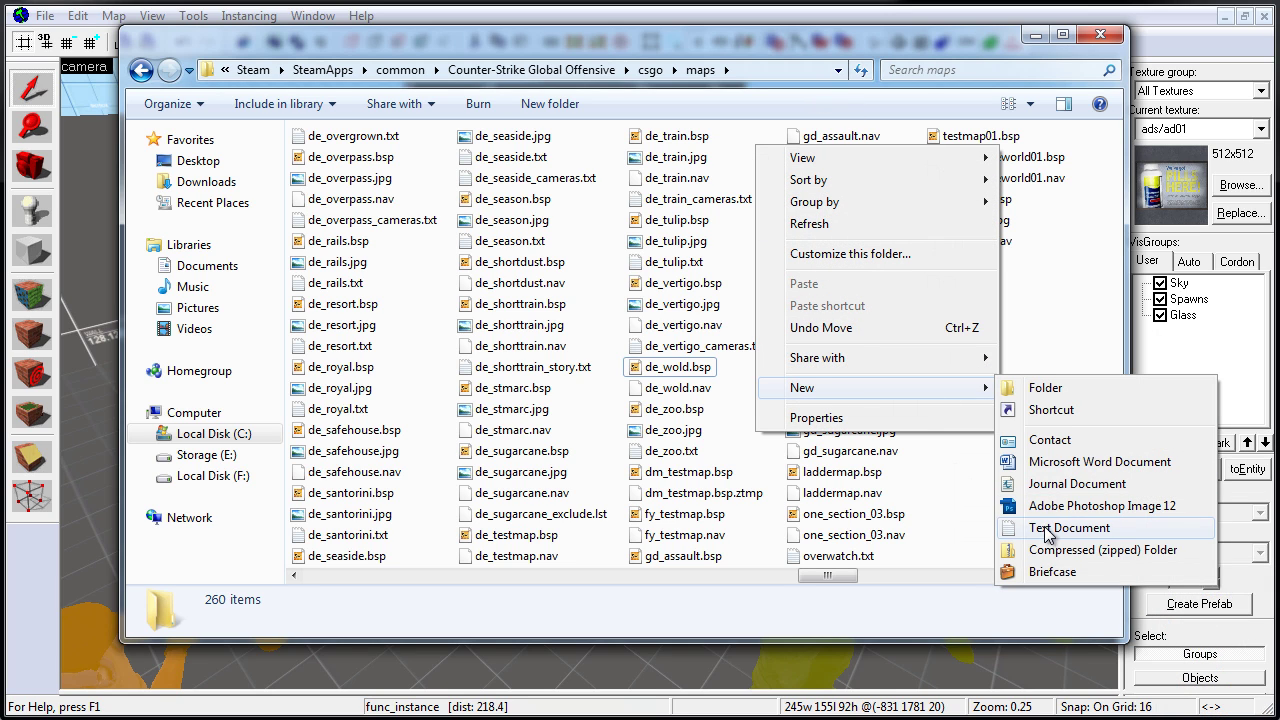
click(1047, 528)
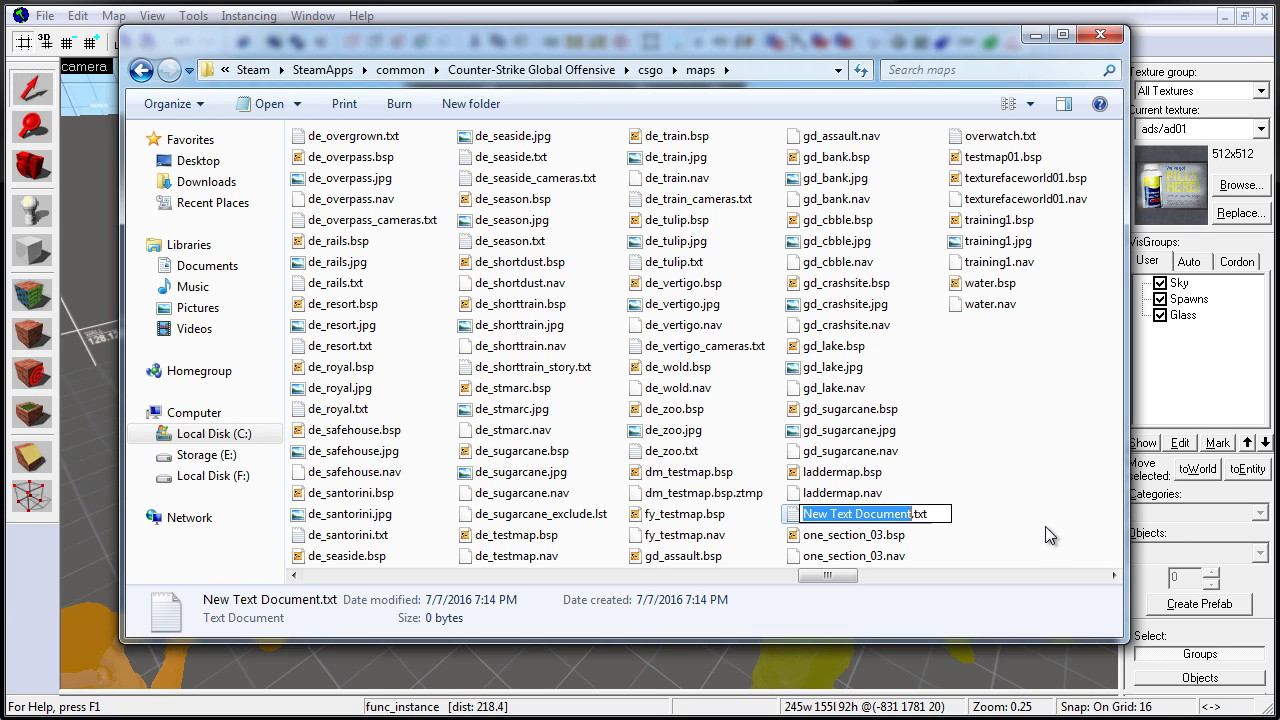
Rename the new file to de_wold.kv, accept the extension change, then delete it
text(de_)
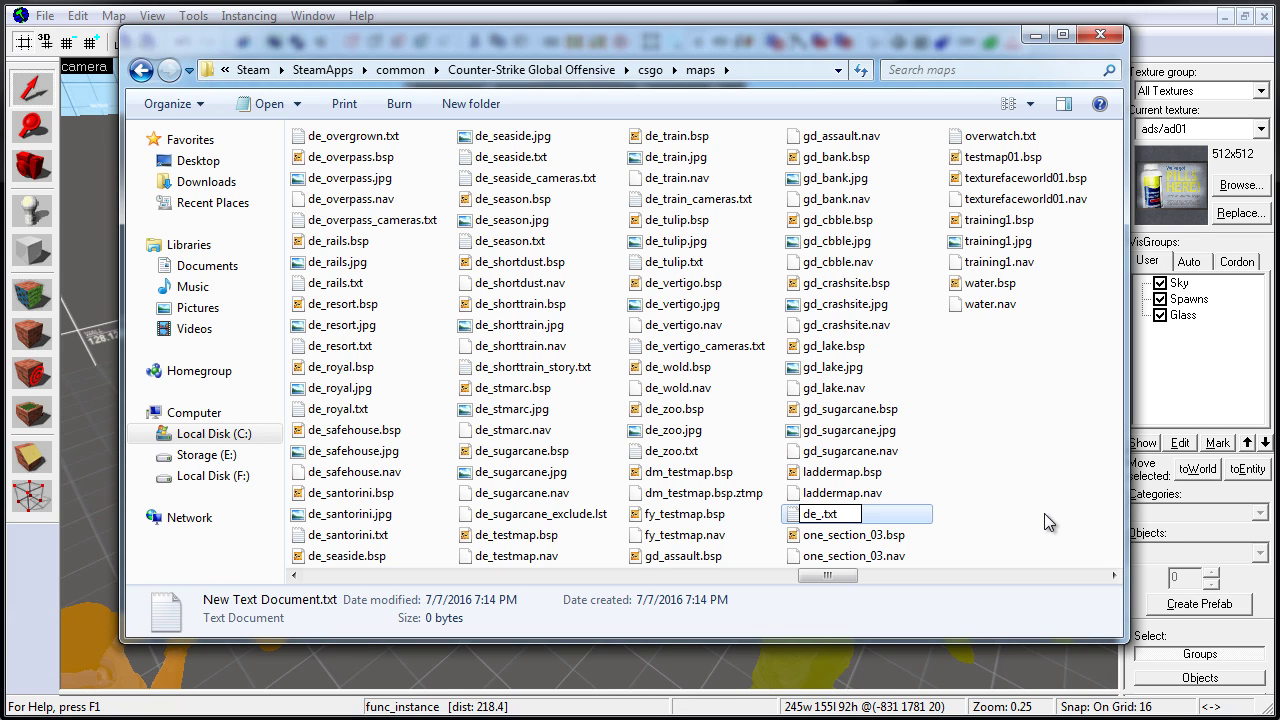
text(wold)
key(Delete)
key(Delete)
key(Delete)
text(kv)
key(Return)
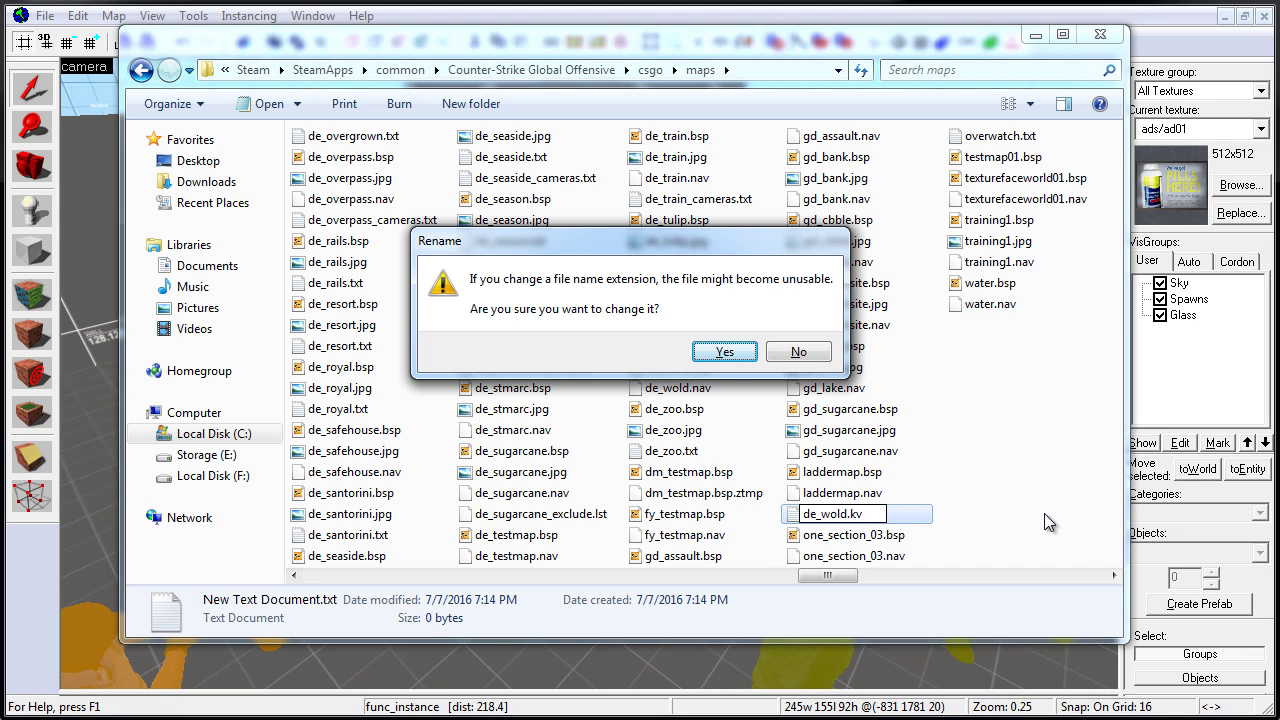
click(725, 352)
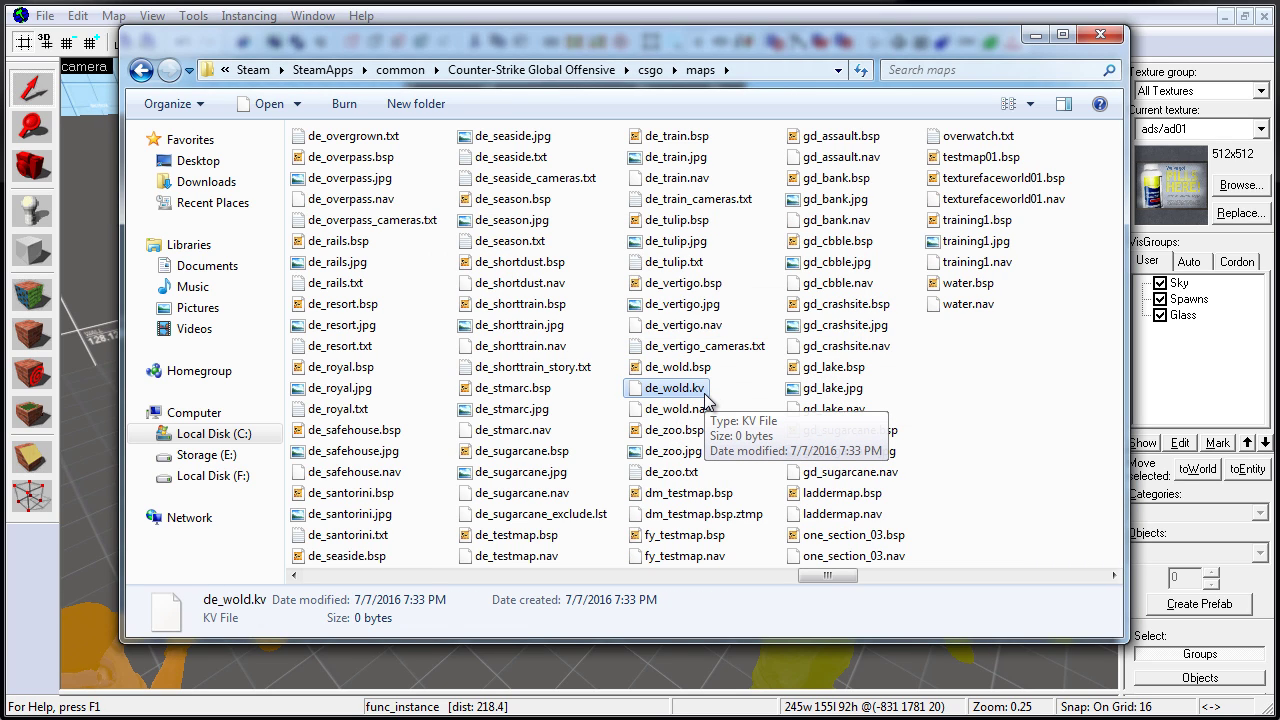
key(Delete)
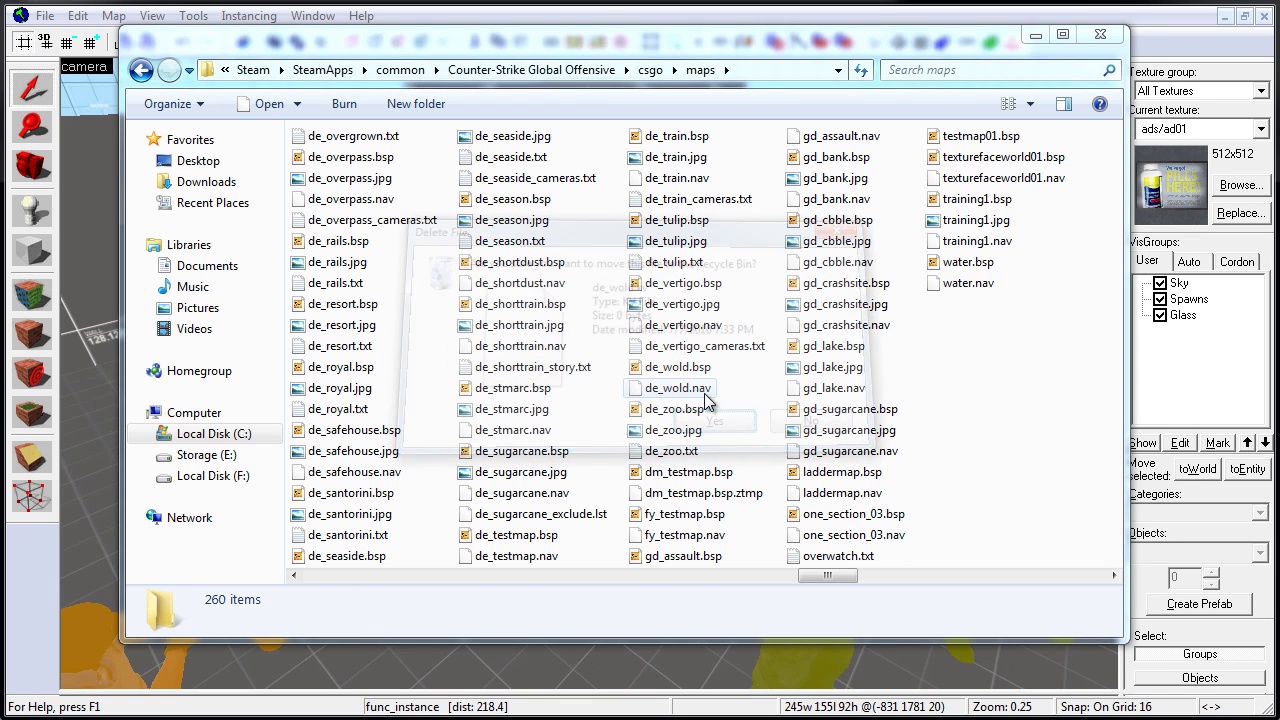
key(Return)
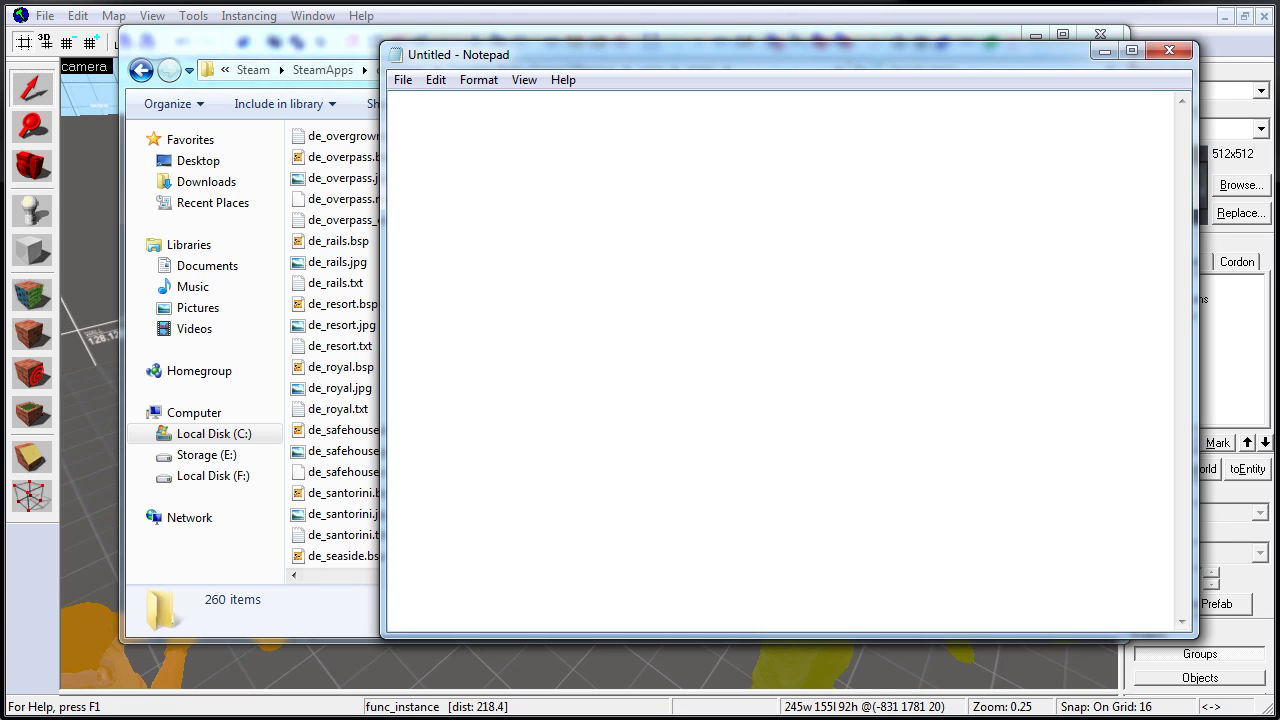
Save the blank Notepad document as de_wold.txt via Save As, then close Notepad
click(403, 80)
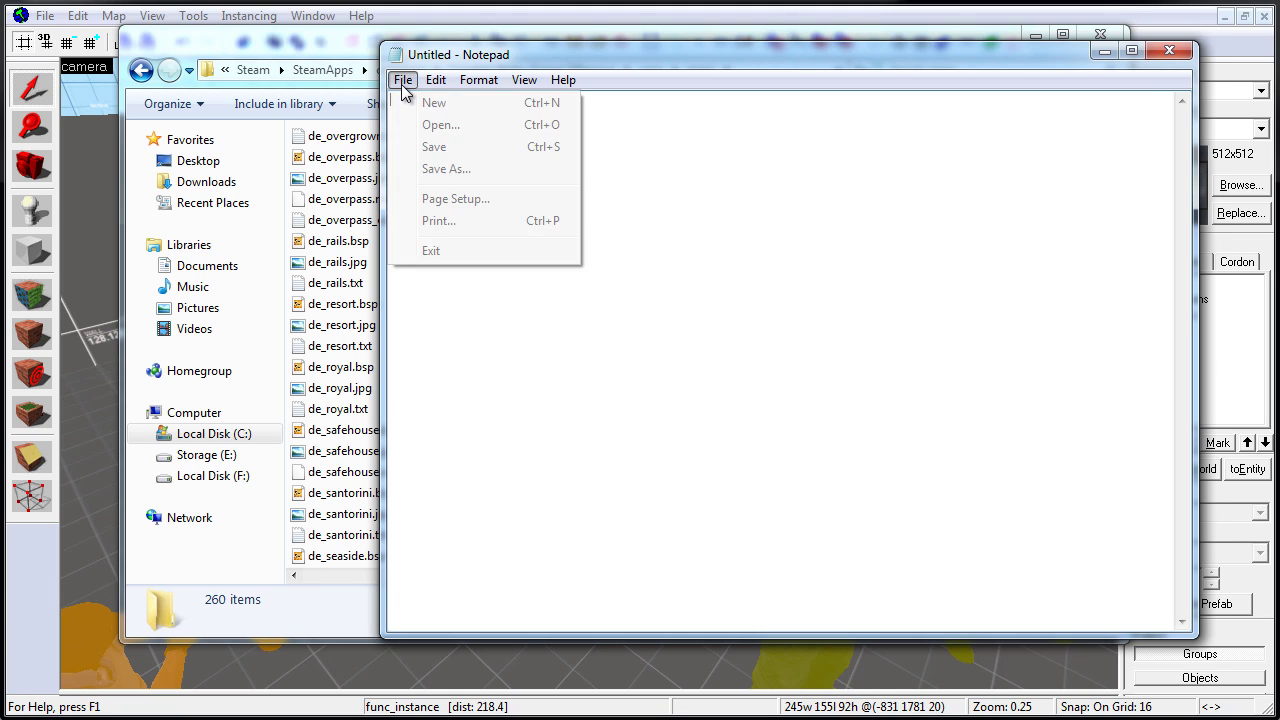
click(443, 169)
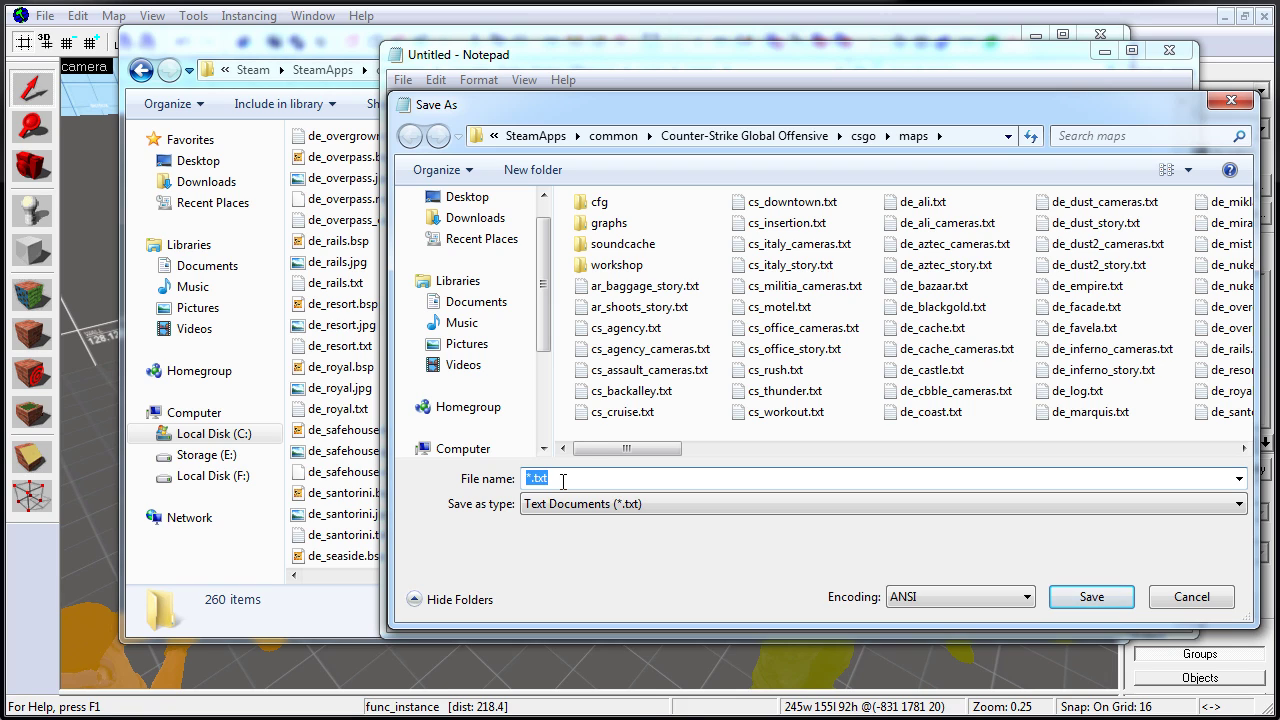
text(de_wold)
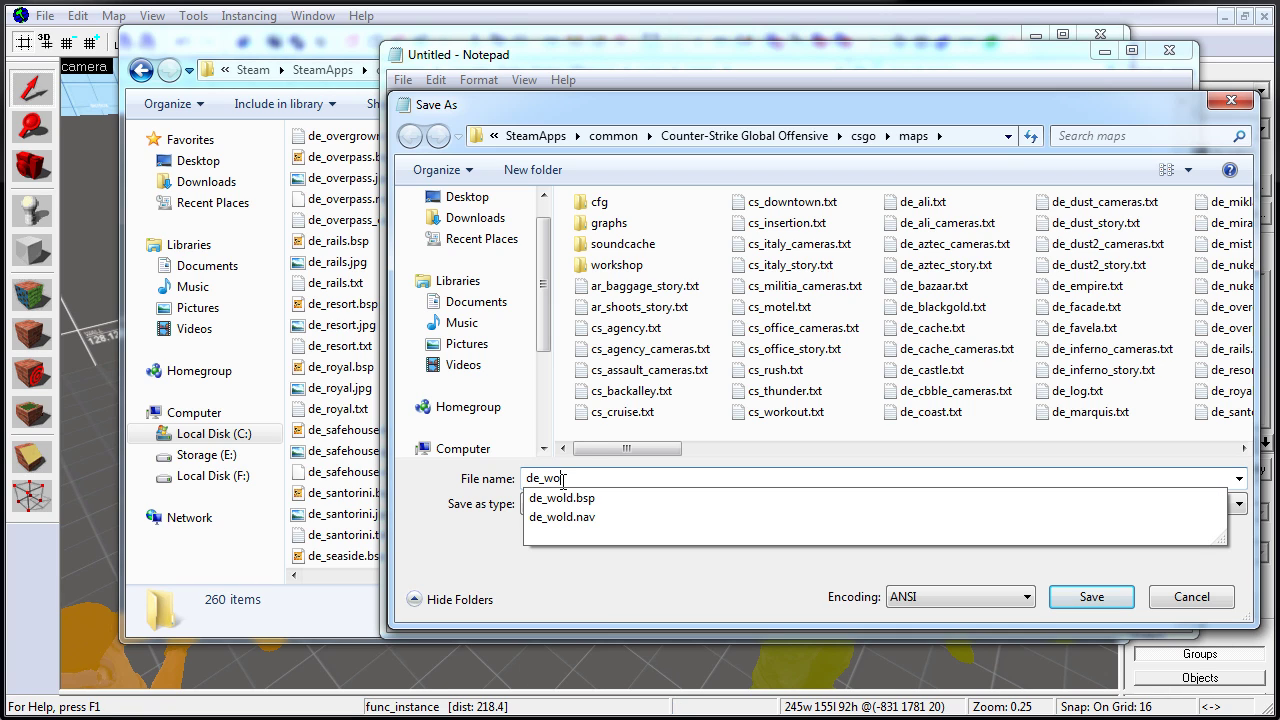
click(1096, 600)
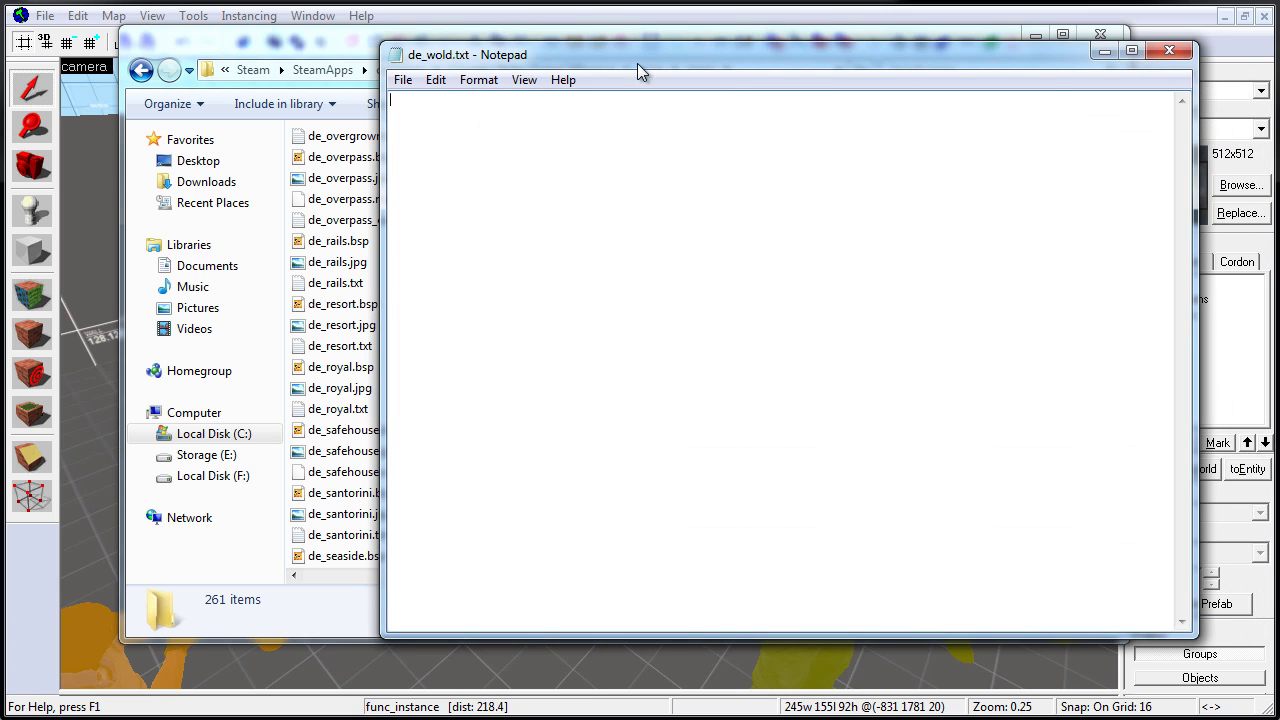
click(1168, 51)
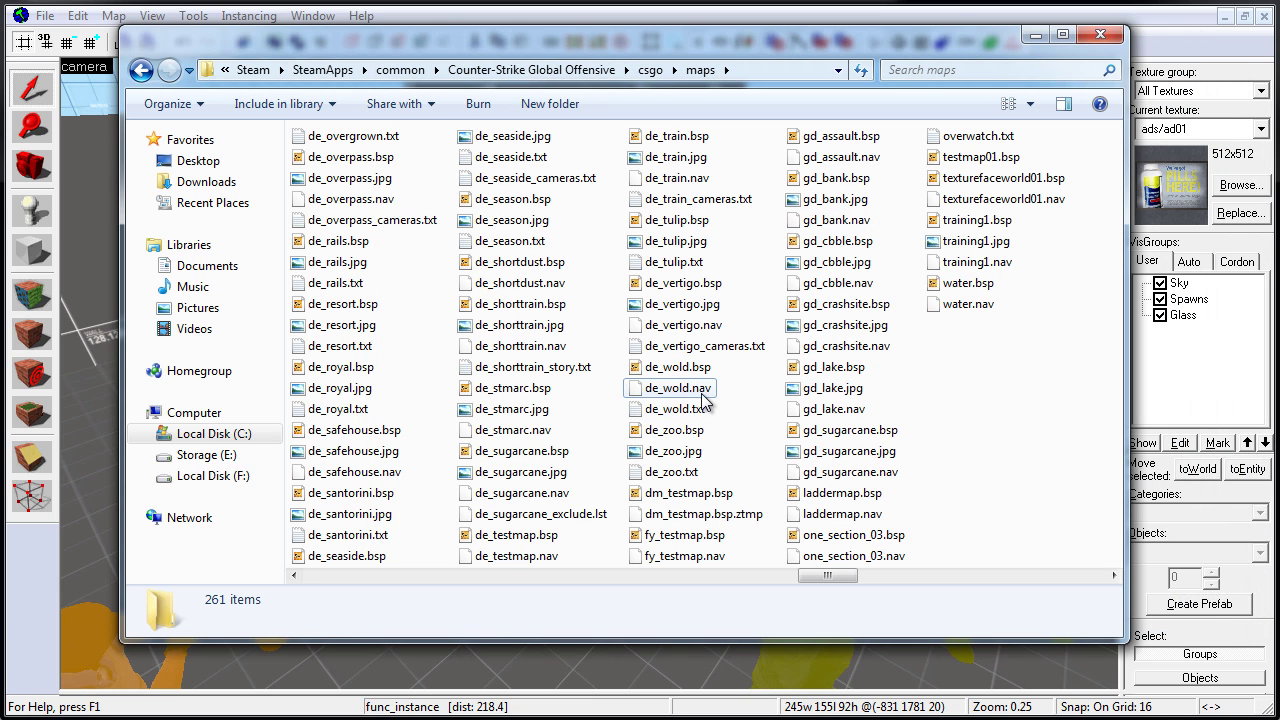
Rename de_wold.txt to de_wold.kv by replacing the txt extension, confirming the warning
click(676, 412)
click(676, 410)
drag(692, 409, 753, 411)
text(kv)
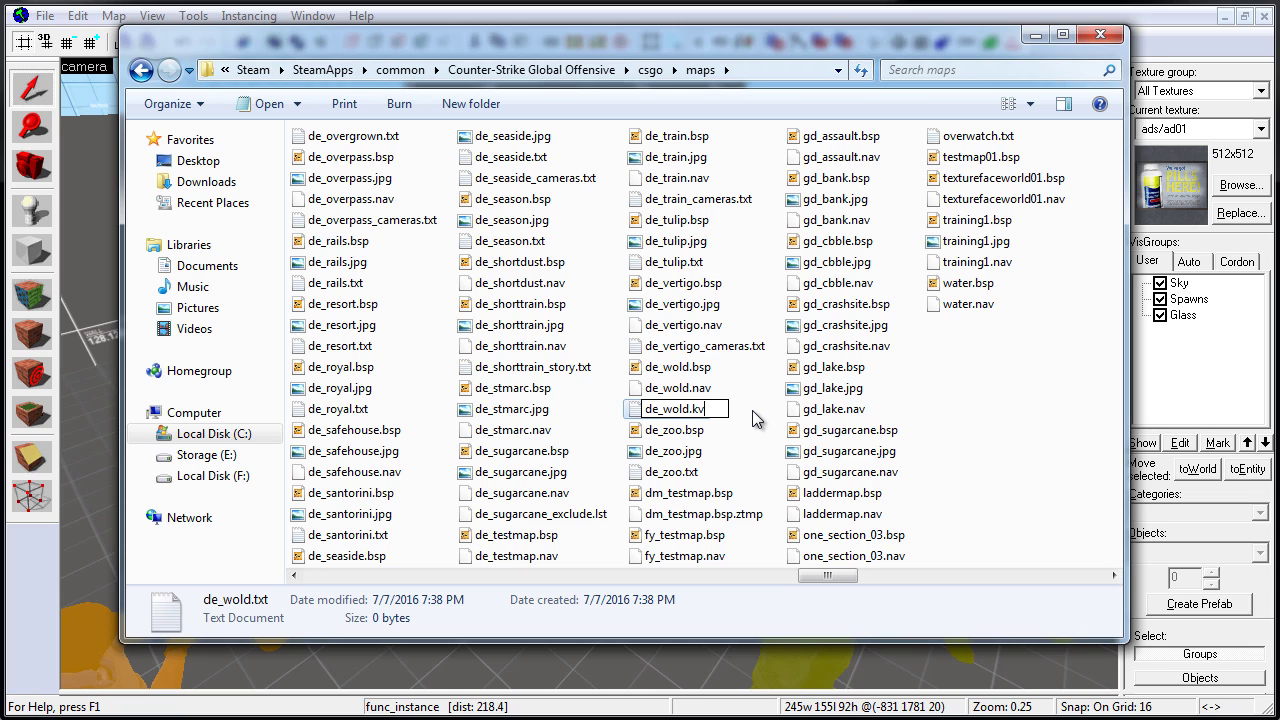
key(Return)
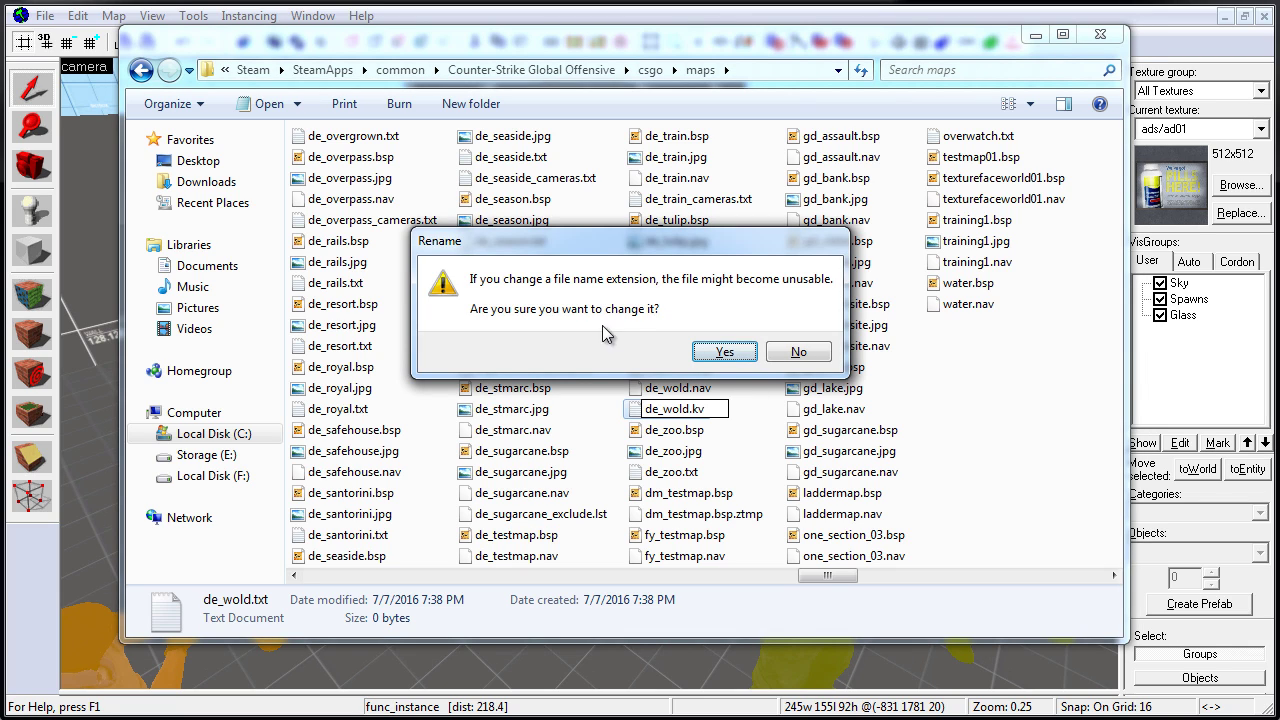
click(724, 354)
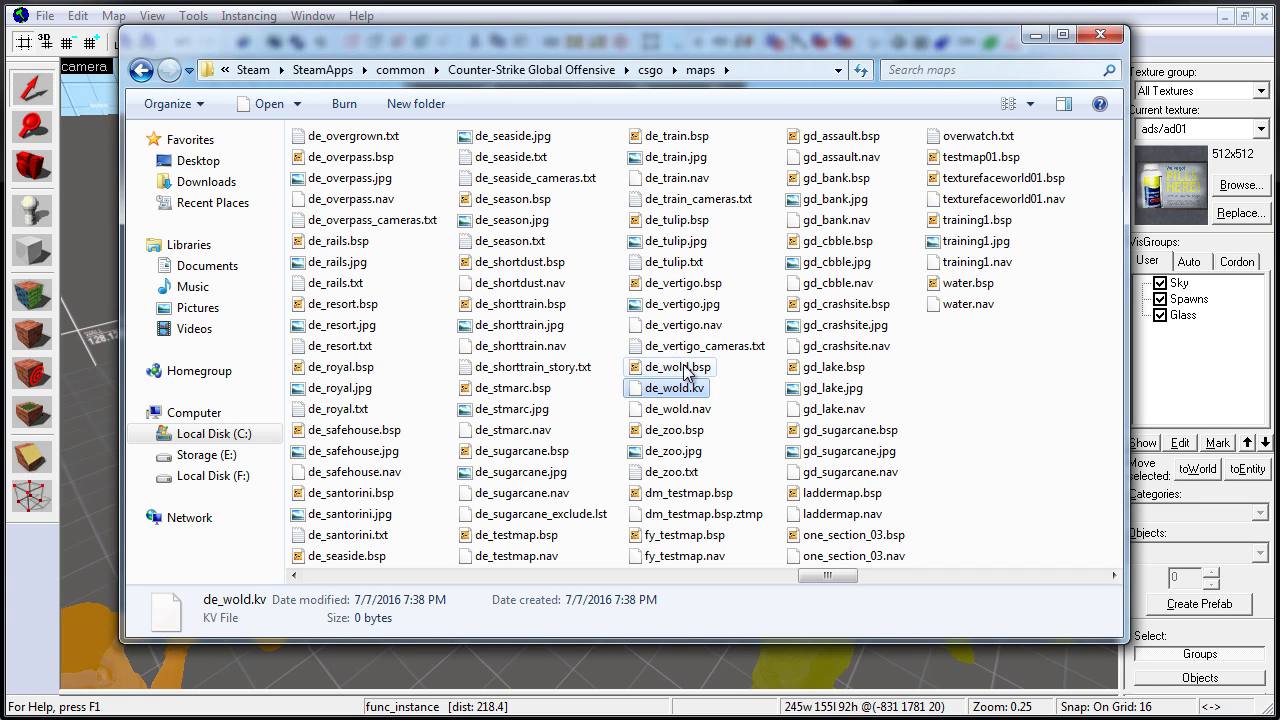
click(690, 370)
click(690, 388)
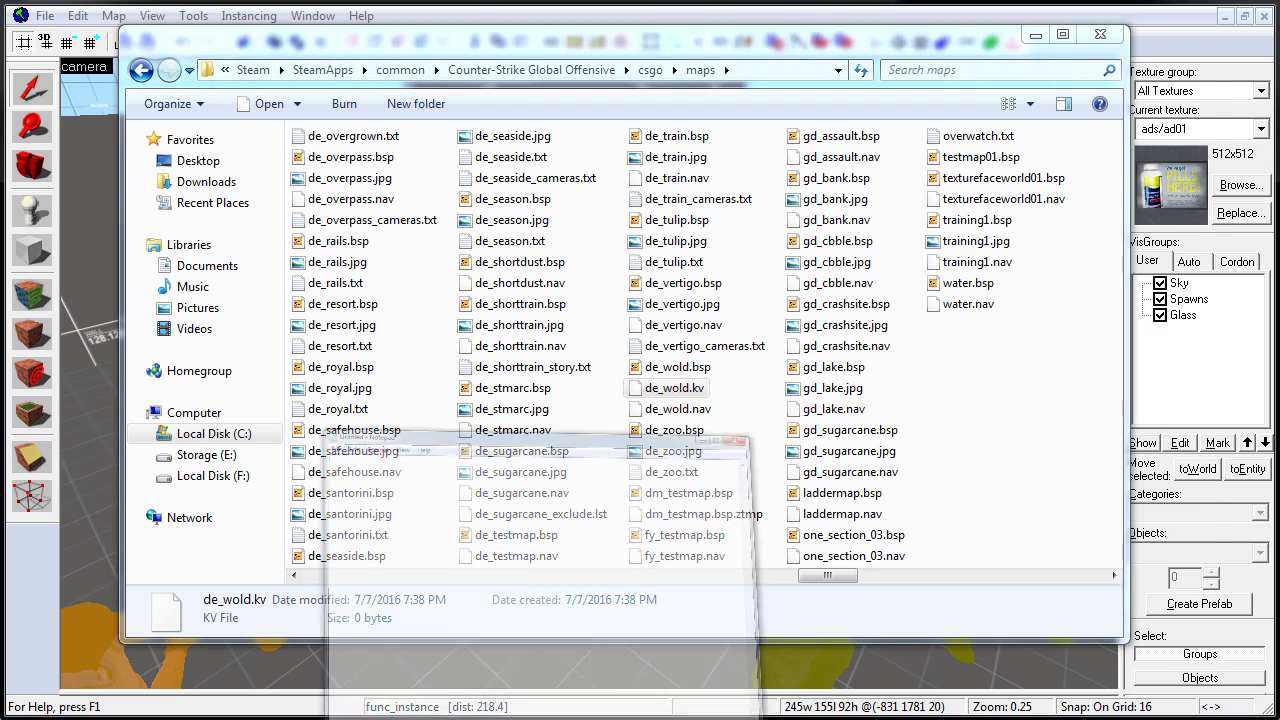
Drag de_wold.kv into Notepad to open it, then widen and reposition the window
drag(447, 55, 560, 30)
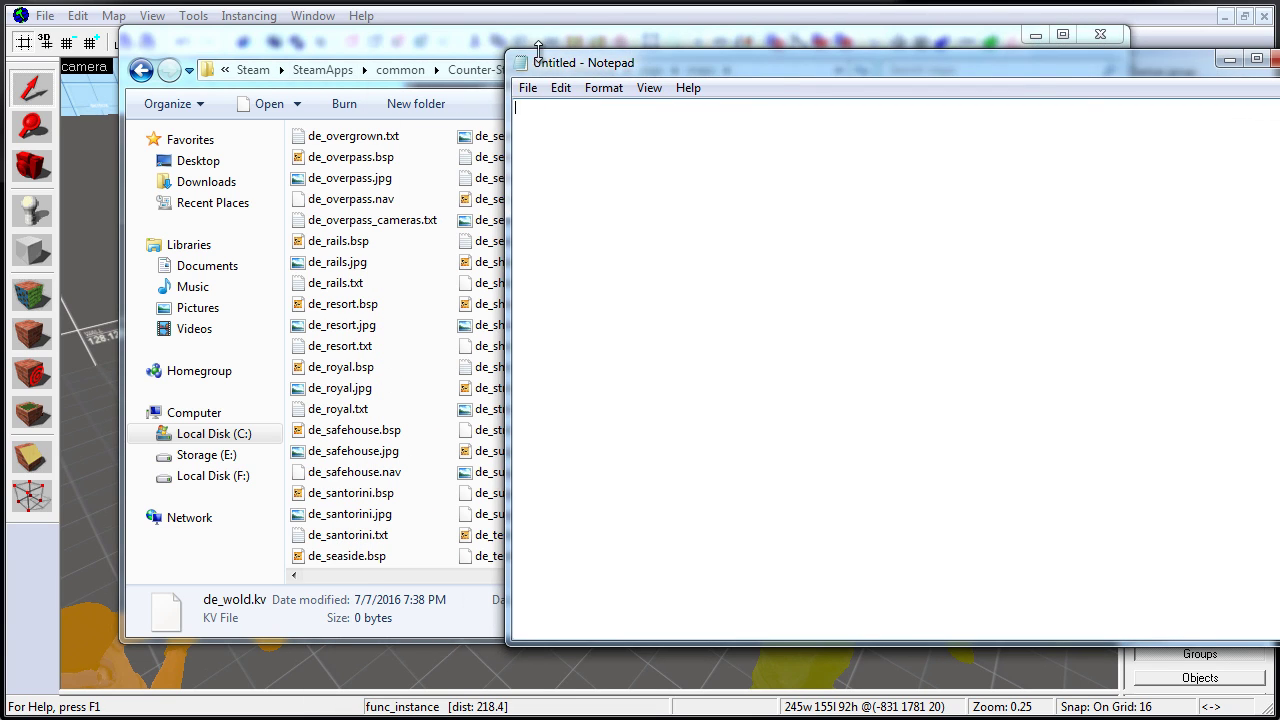
click(675, 388)
drag(678, 398, 1190, 385)
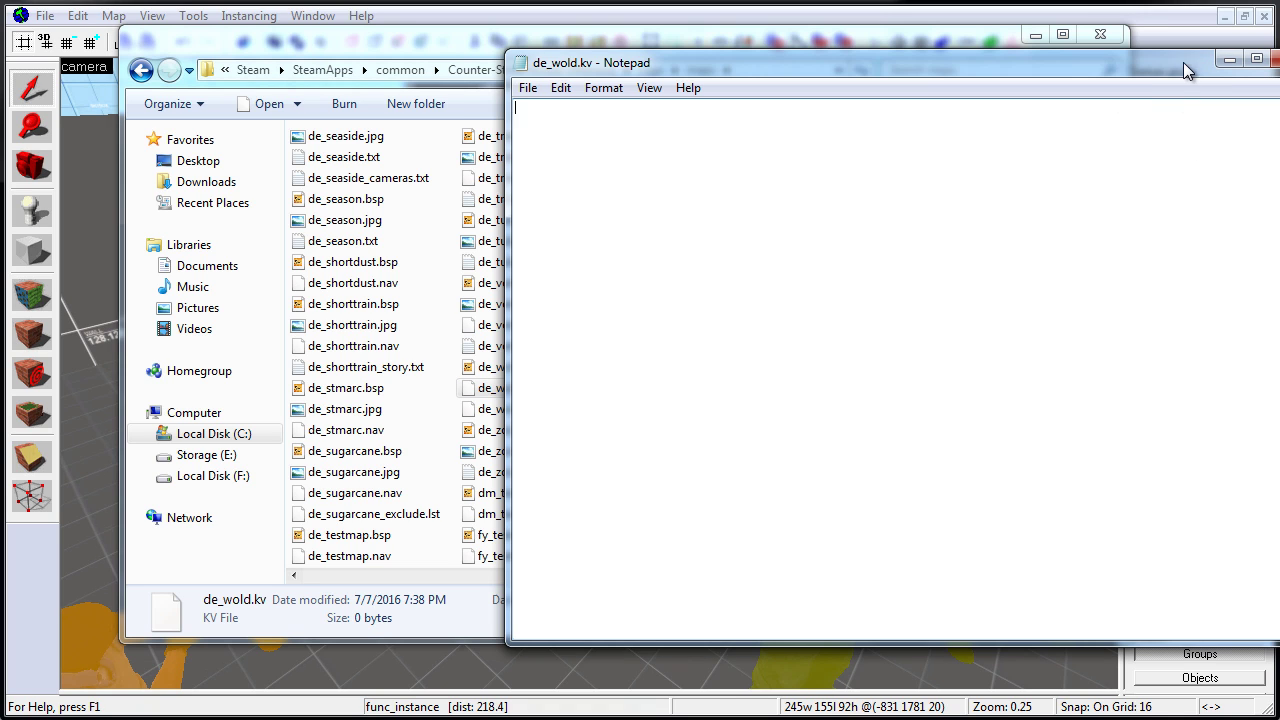
drag(509, 100, 312, 100)
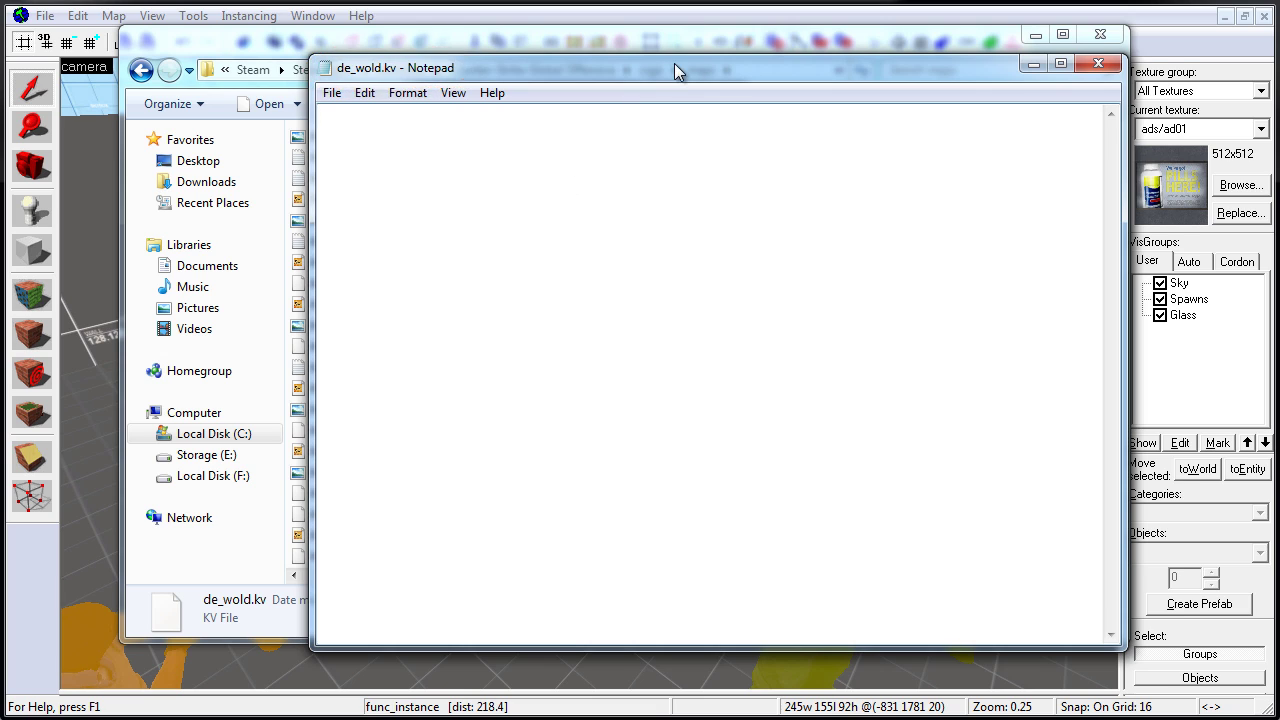
drag(685, 70, 733, 74)
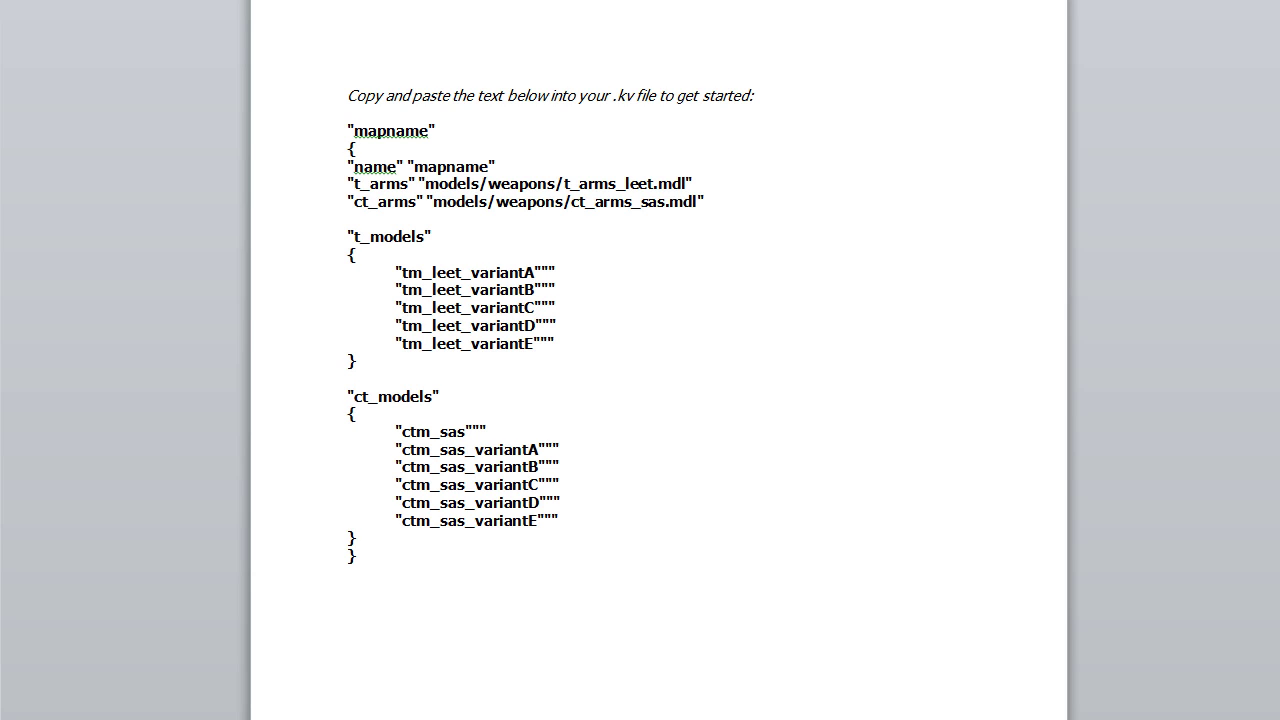
Select the Word template from the mapname line to the final brace and copy it
drag(349, 127, 395, 550)
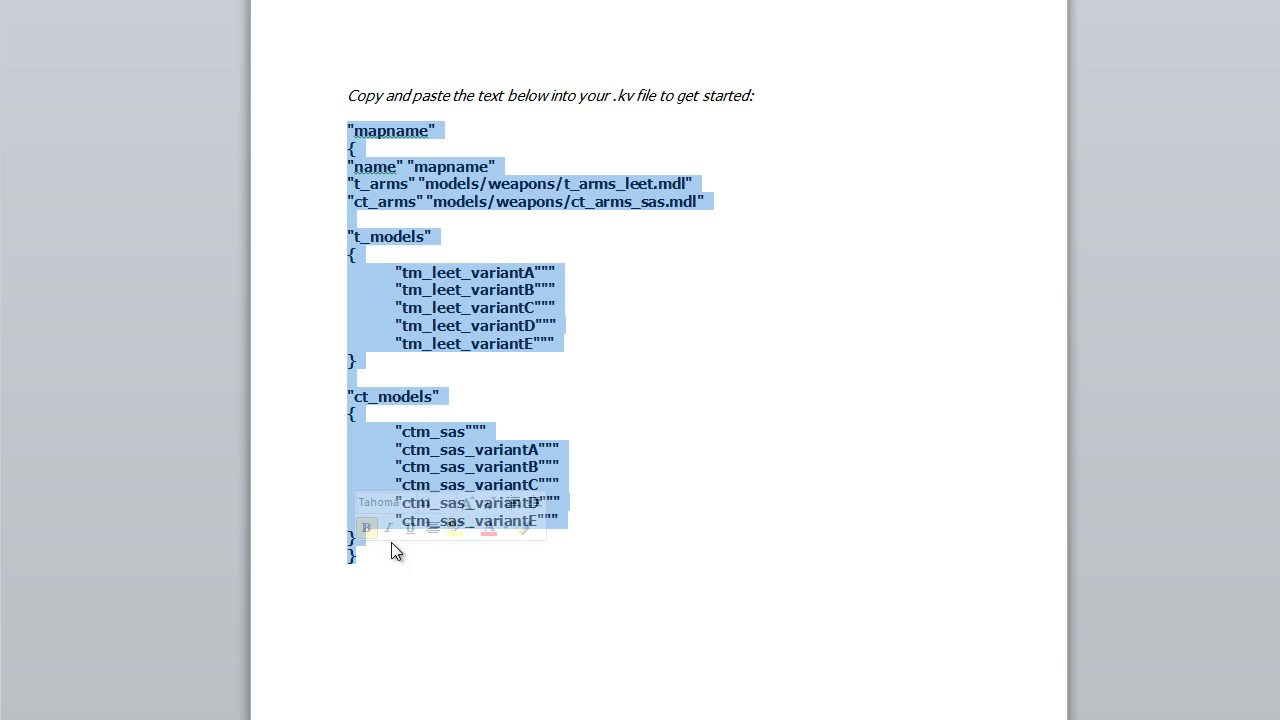
right_click(444, 428)
click(484, 465)
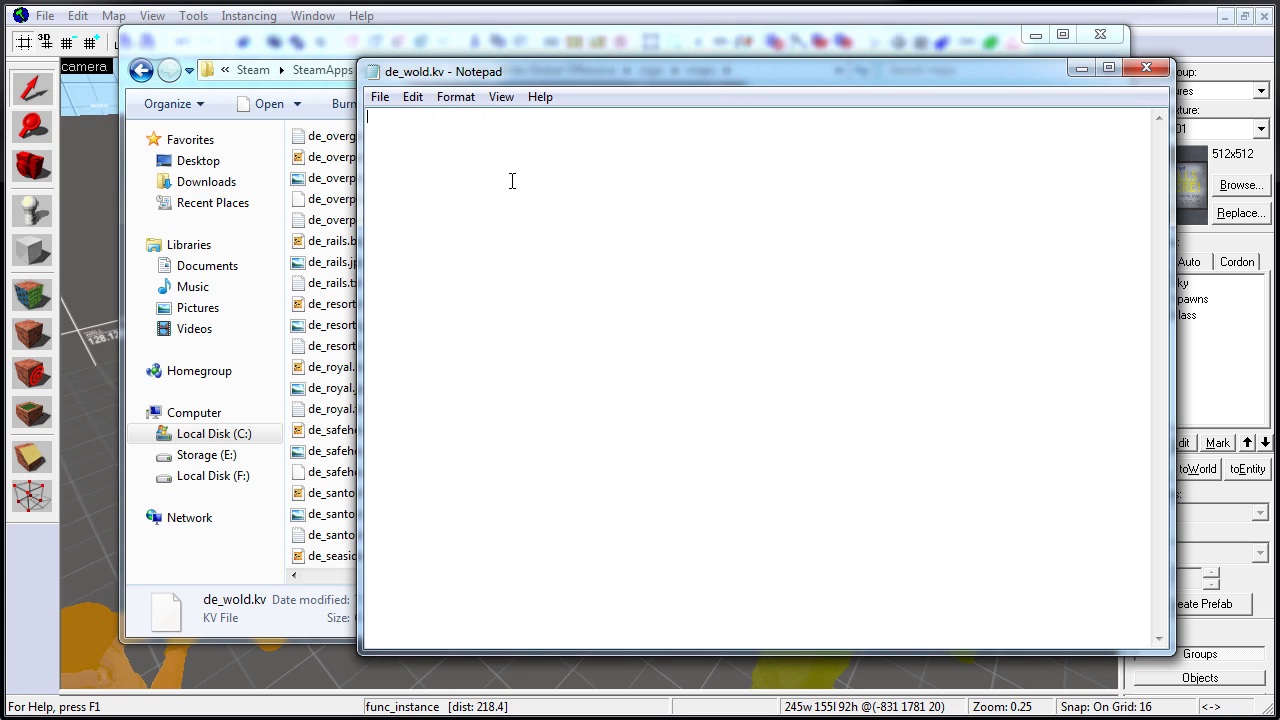
Paste the copied KeyValues template into the empty de_wold.kv
key(ctrl+v)
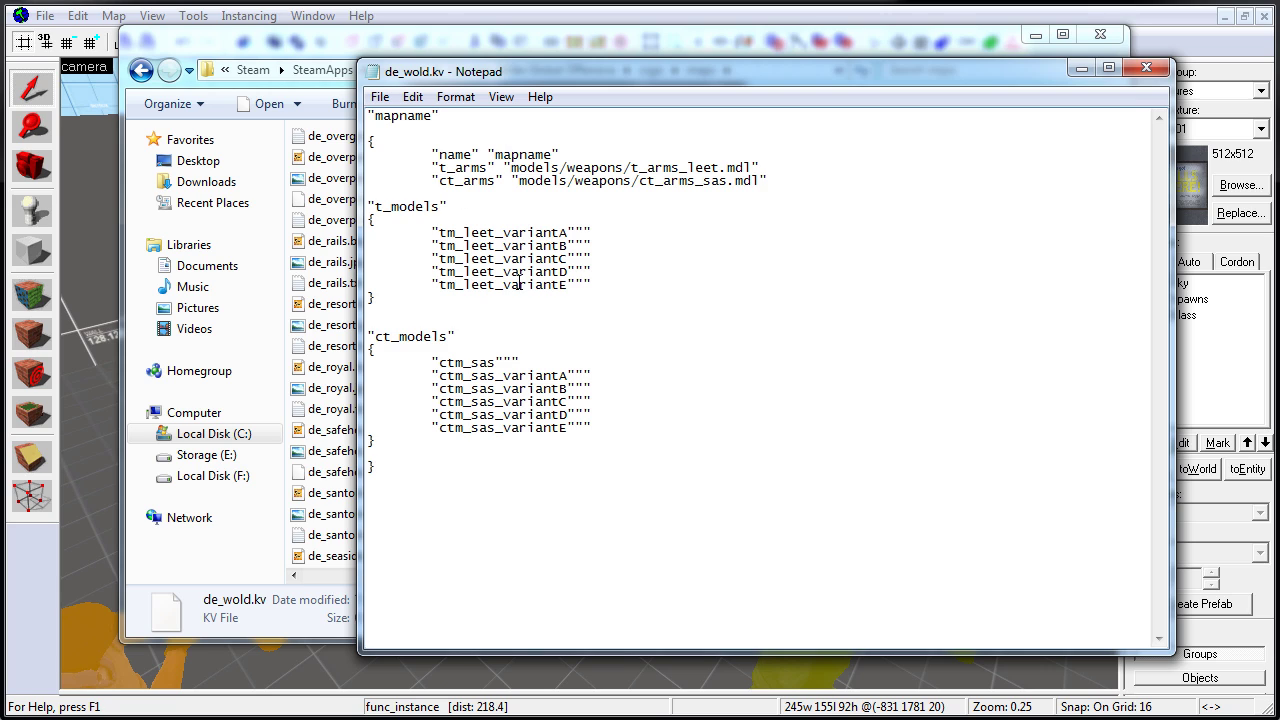
click(379, 97)
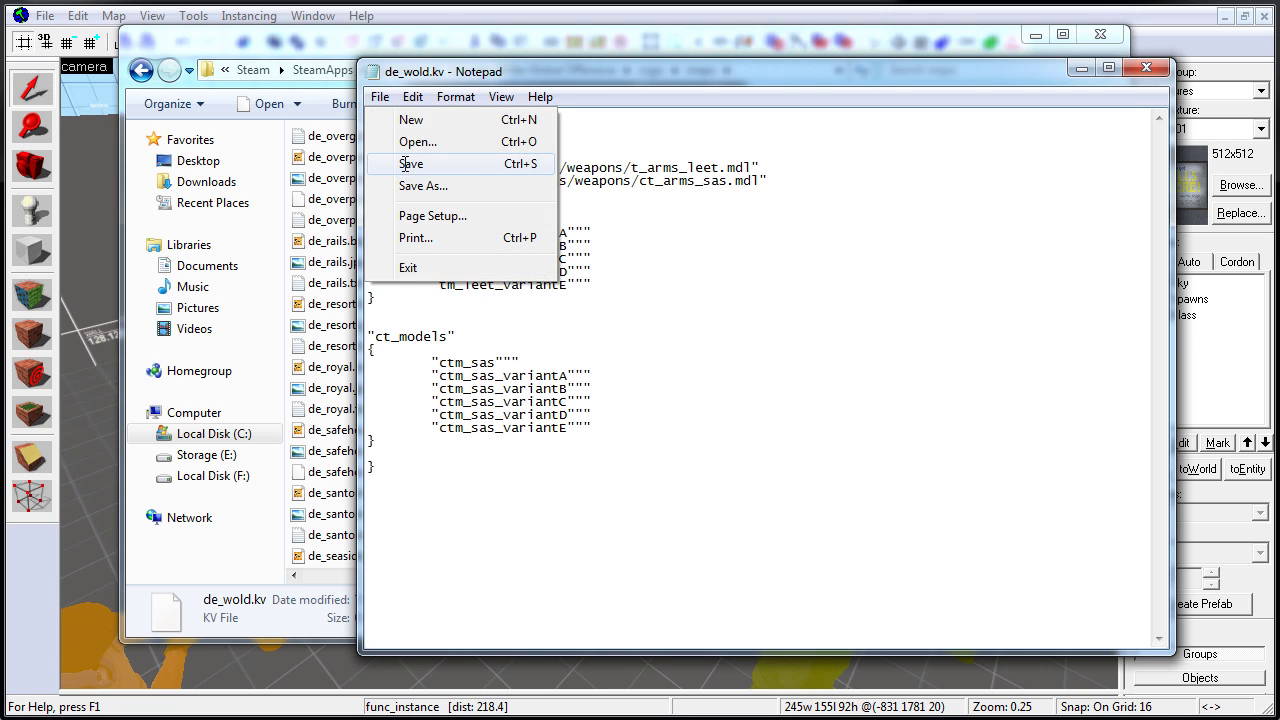
Save de_wold.kv, then replace the name-line and top mapname placeholders with de_wold
click(410, 163)
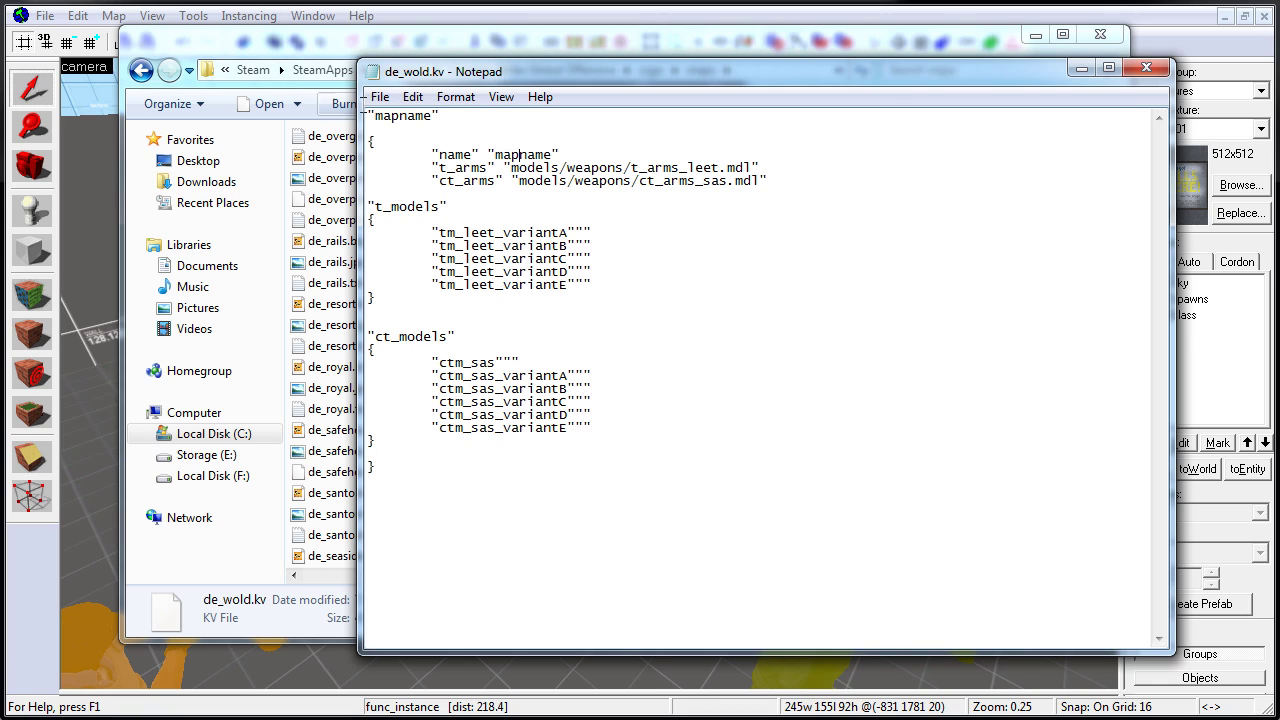
drag(375, 117, 428, 117)
drag(495, 155, 545, 155)
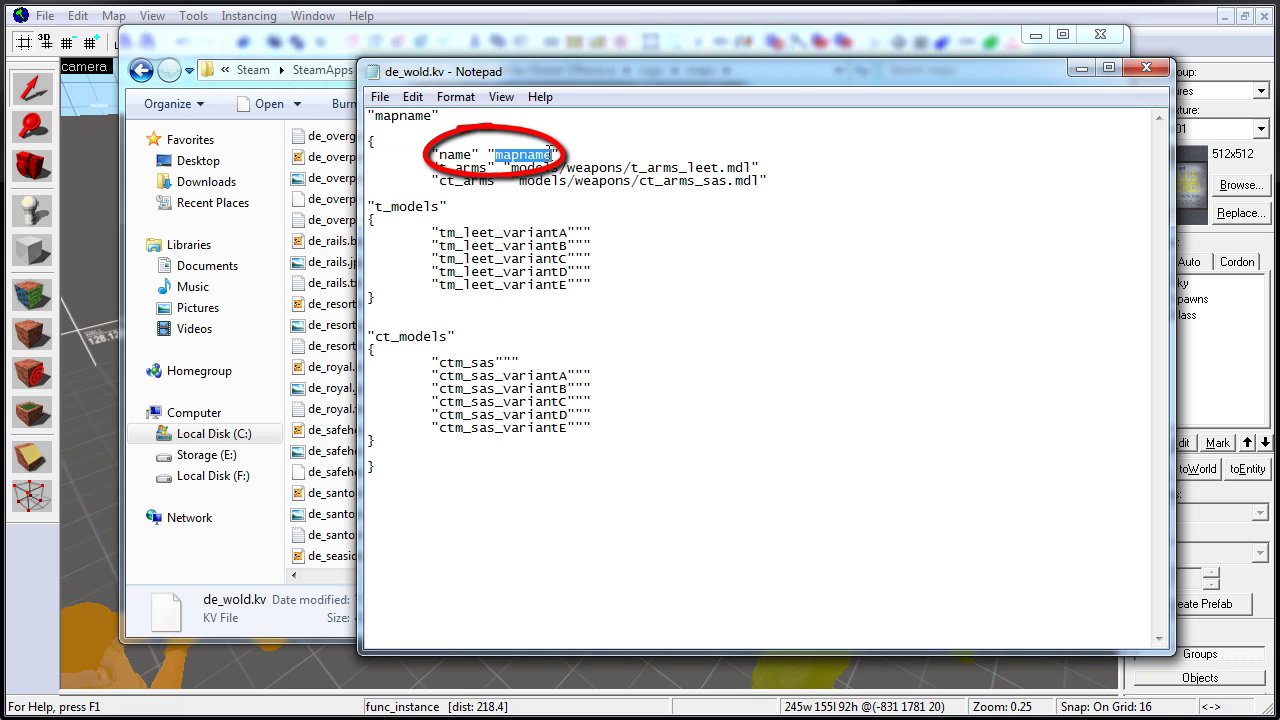
text(de_wold)
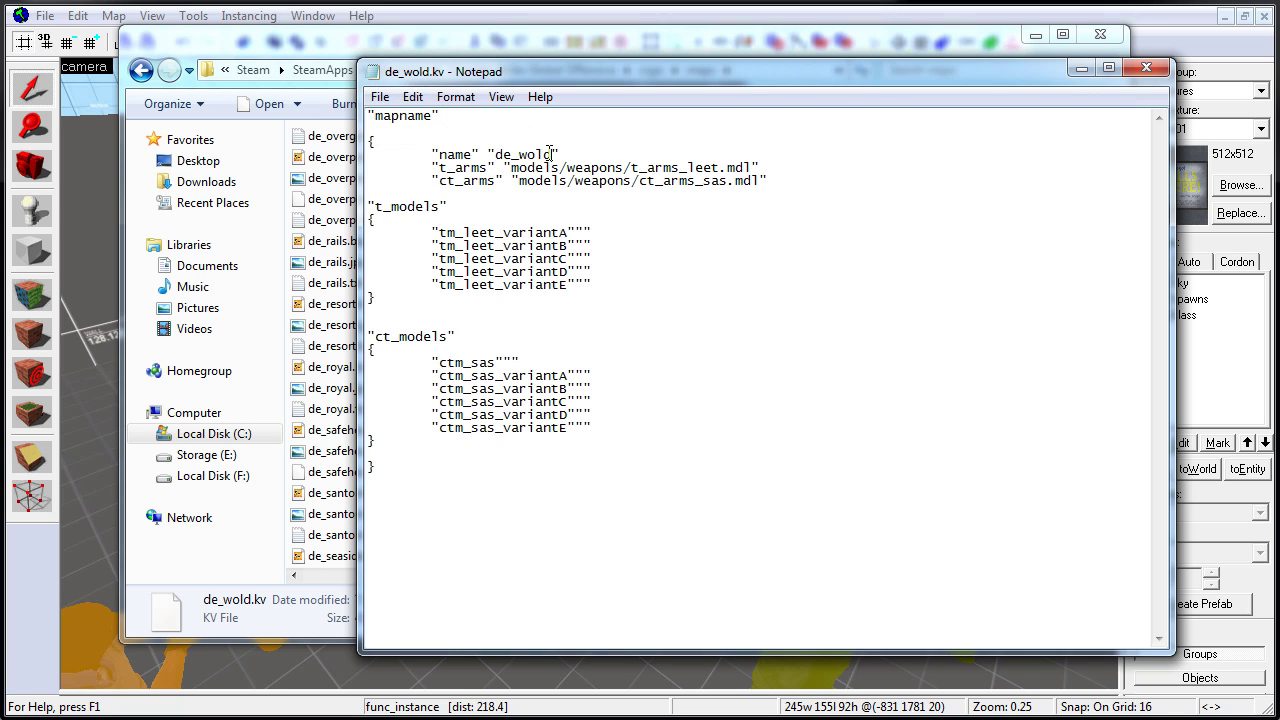
drag(377, 115, 458, 120)
key(ctrl+v)
Highlight the t_models, ct_models, ctm_sas and arms entries to review the template
drag(367, 207, 456, 207)
drag(465, 334, 365, 338)
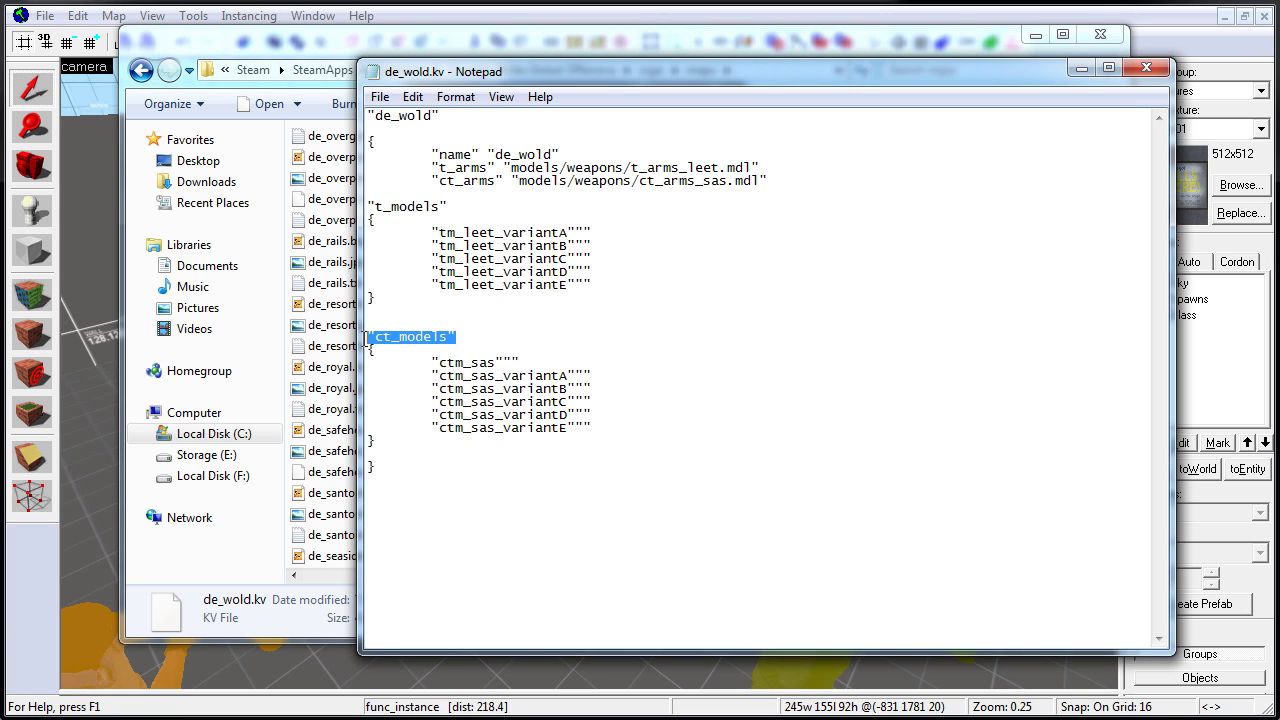
drag(479, 376, 521, 432)
drag(455, 232, 518, 297)
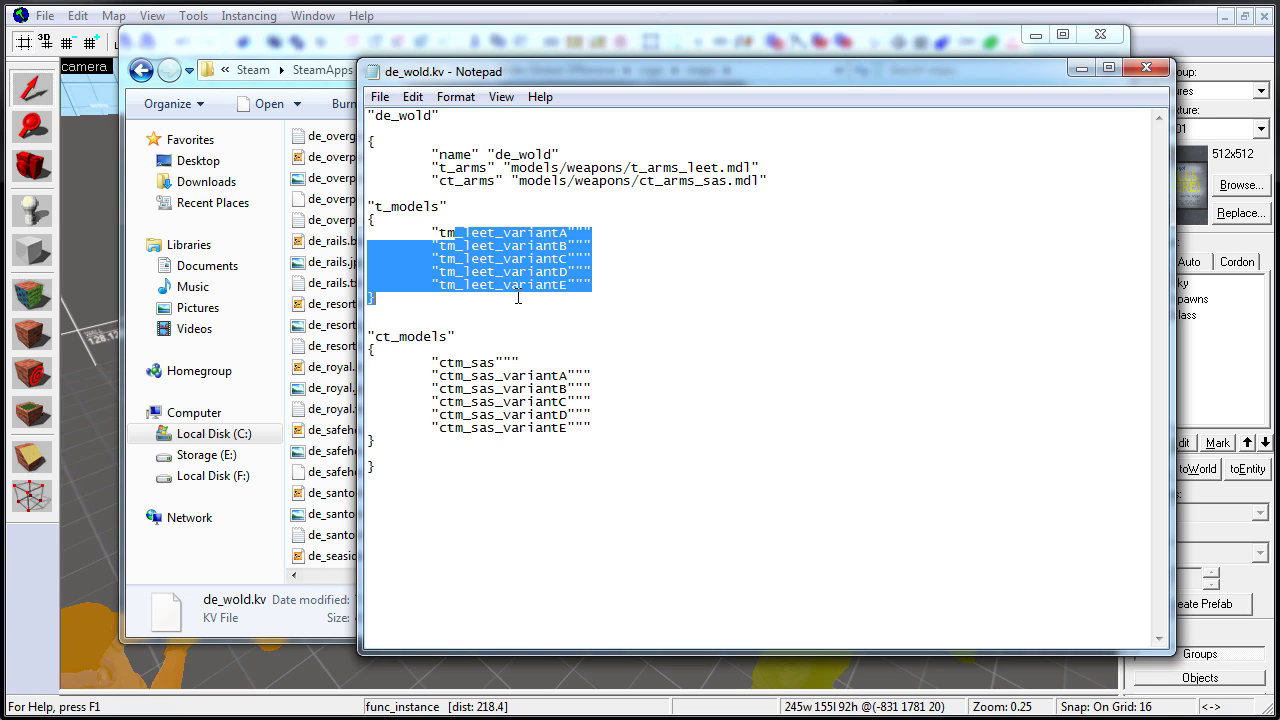
click(466, 375)
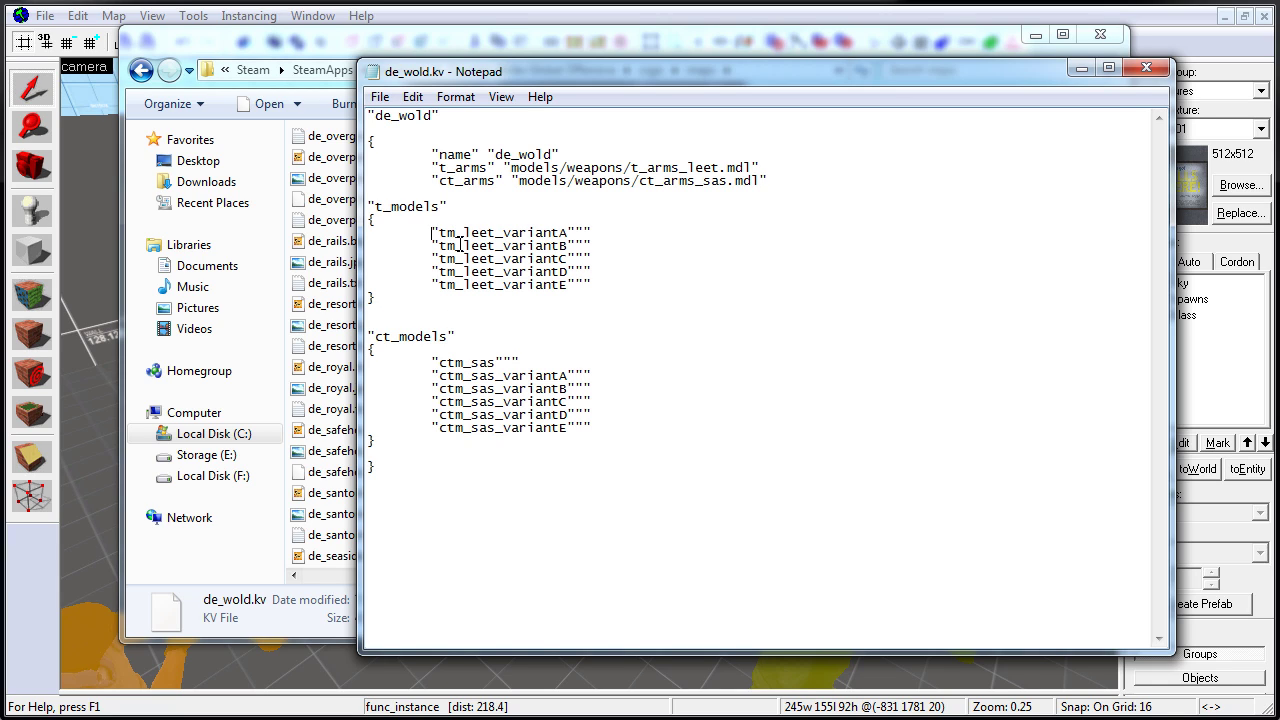
drag(439, 167, 497, 179)
Replace the SAS ct_models block in de_wold.kv with the guide's FBI model block
click(686, 168)
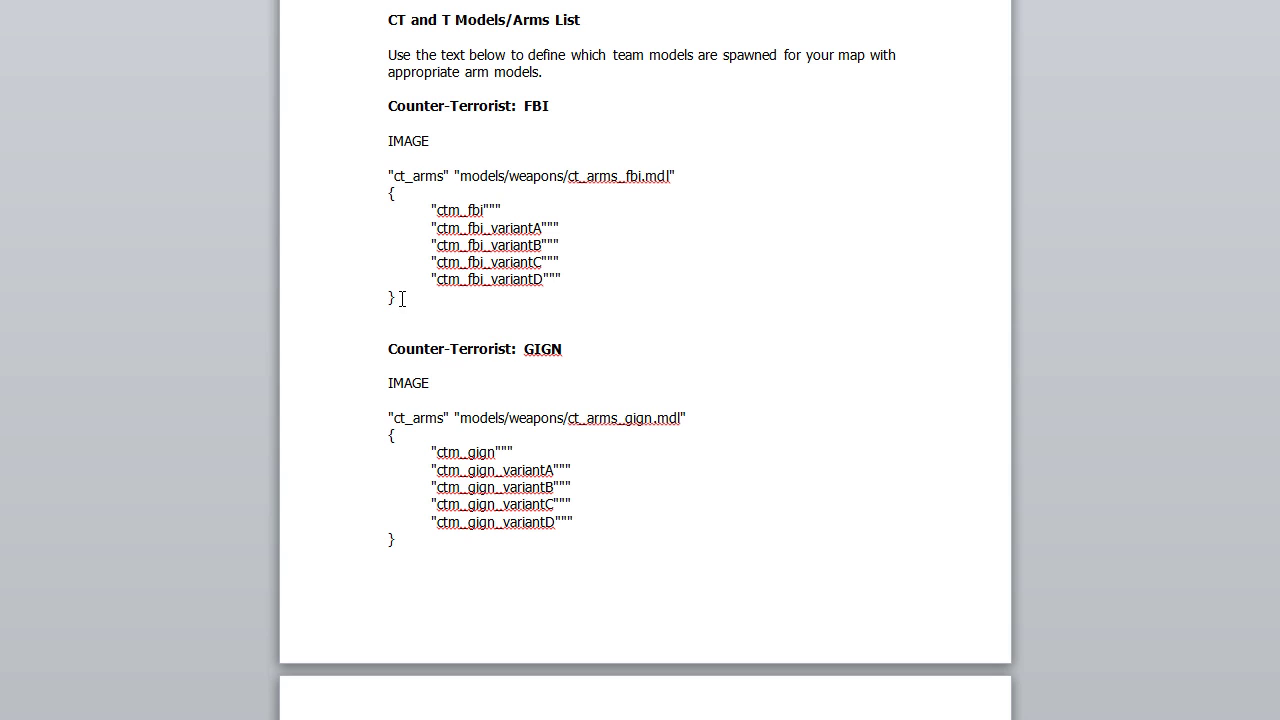
drag(392, 298, 388, 198)
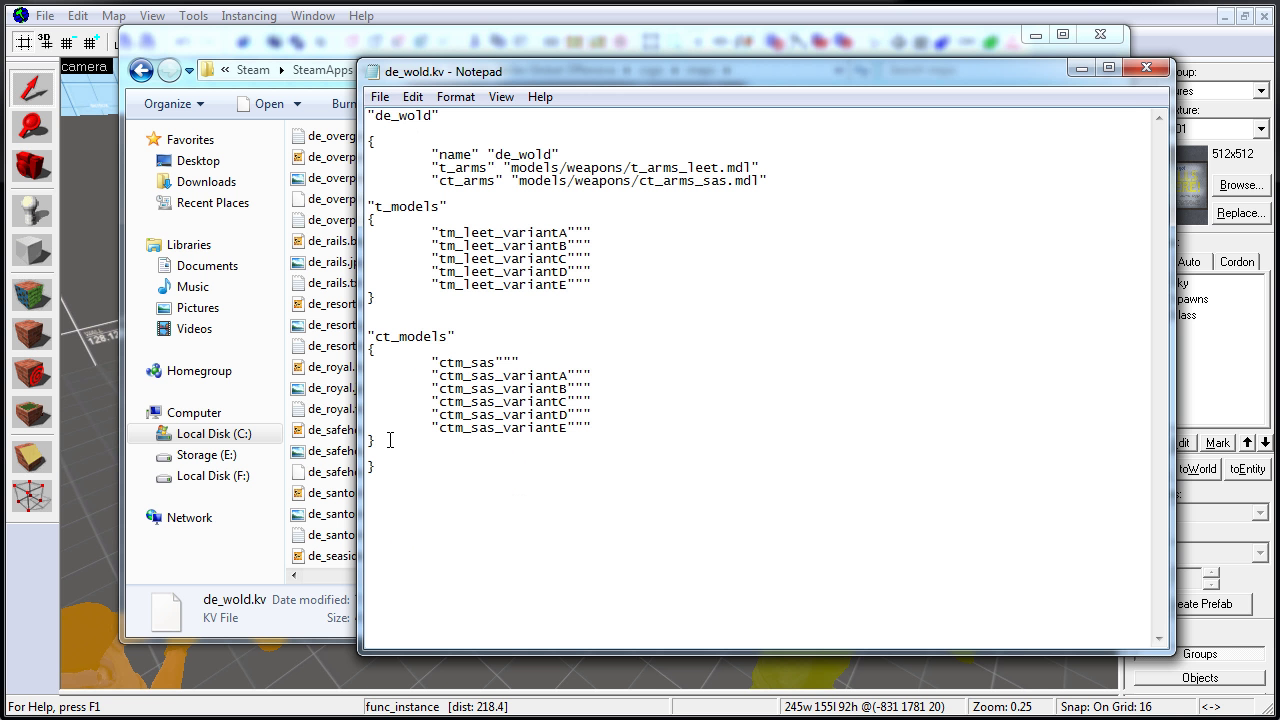
drag(376, 440, 403, 329)
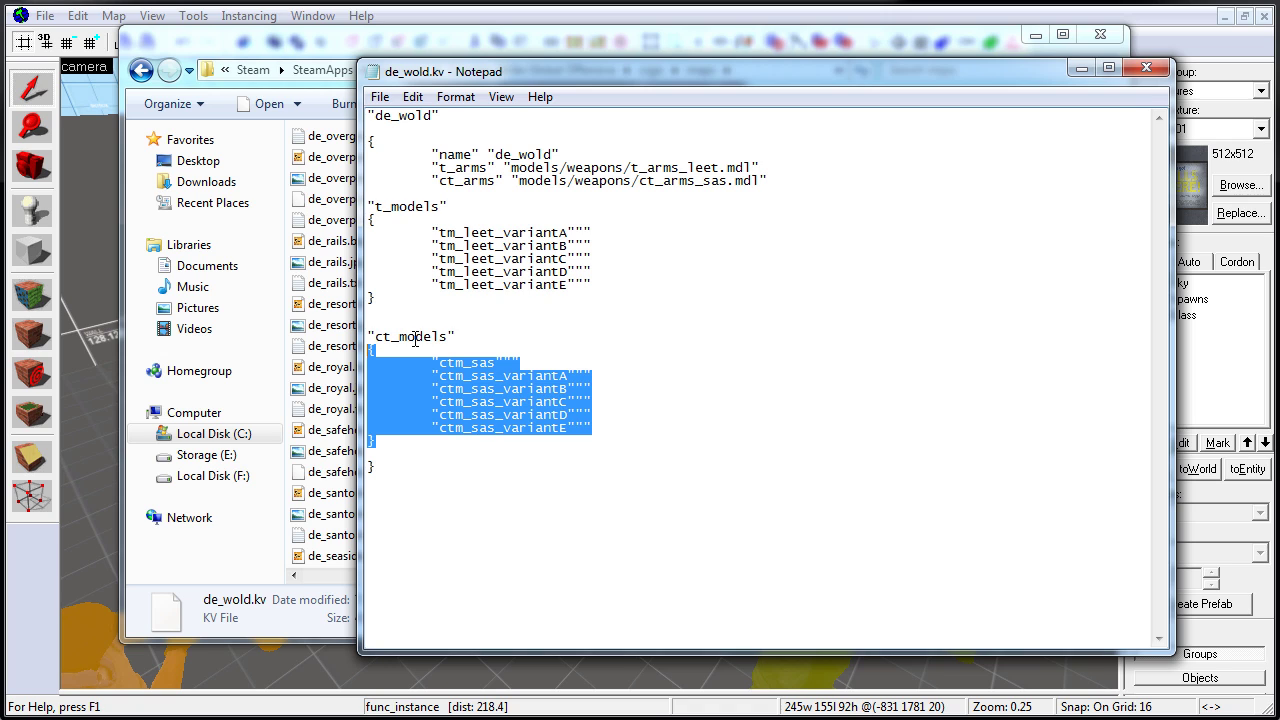
click(415, 339)
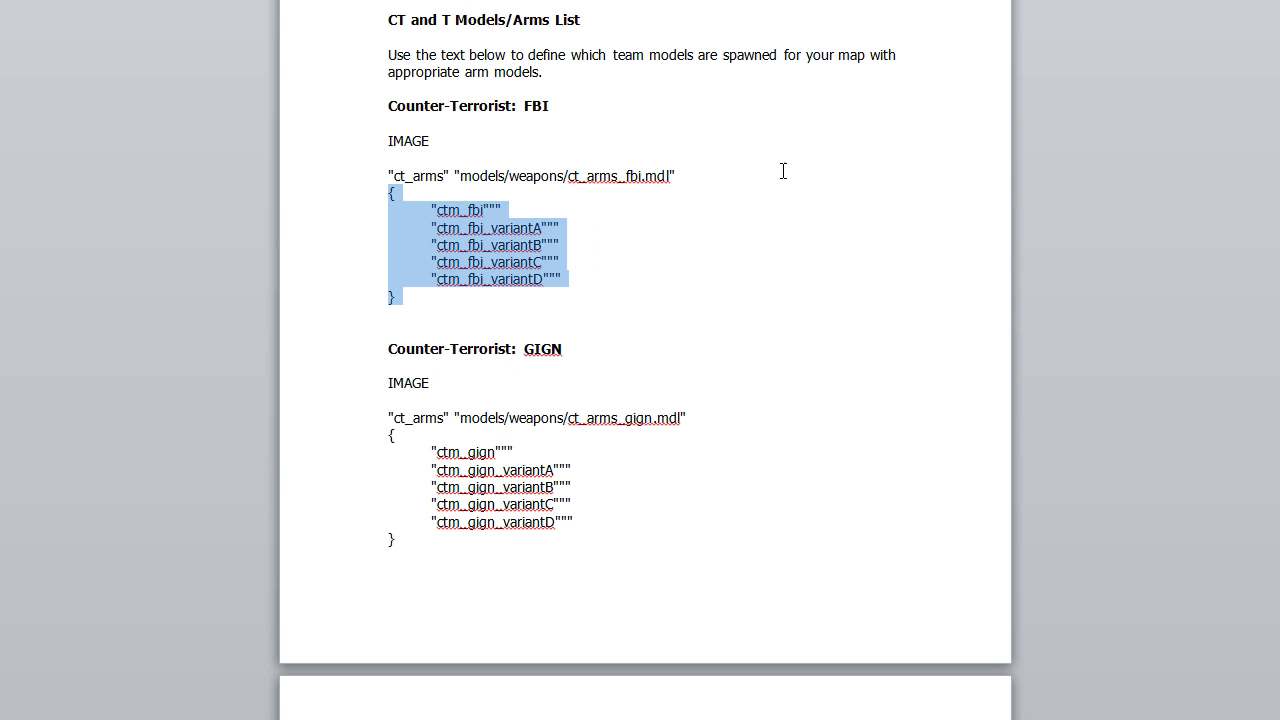
Replace the SAS ct_arms line with the FBI arms line from the guide
drag(676, 176, 378, 175)
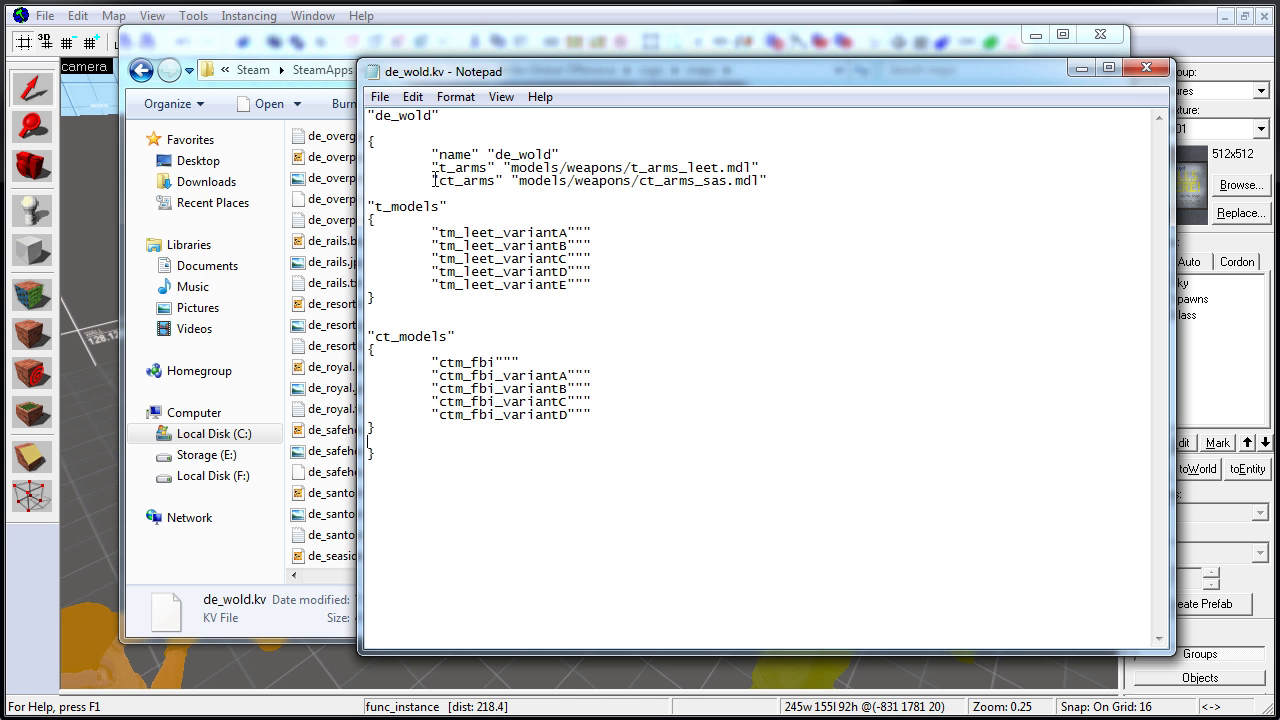
drag(432, 181, 769, 179)
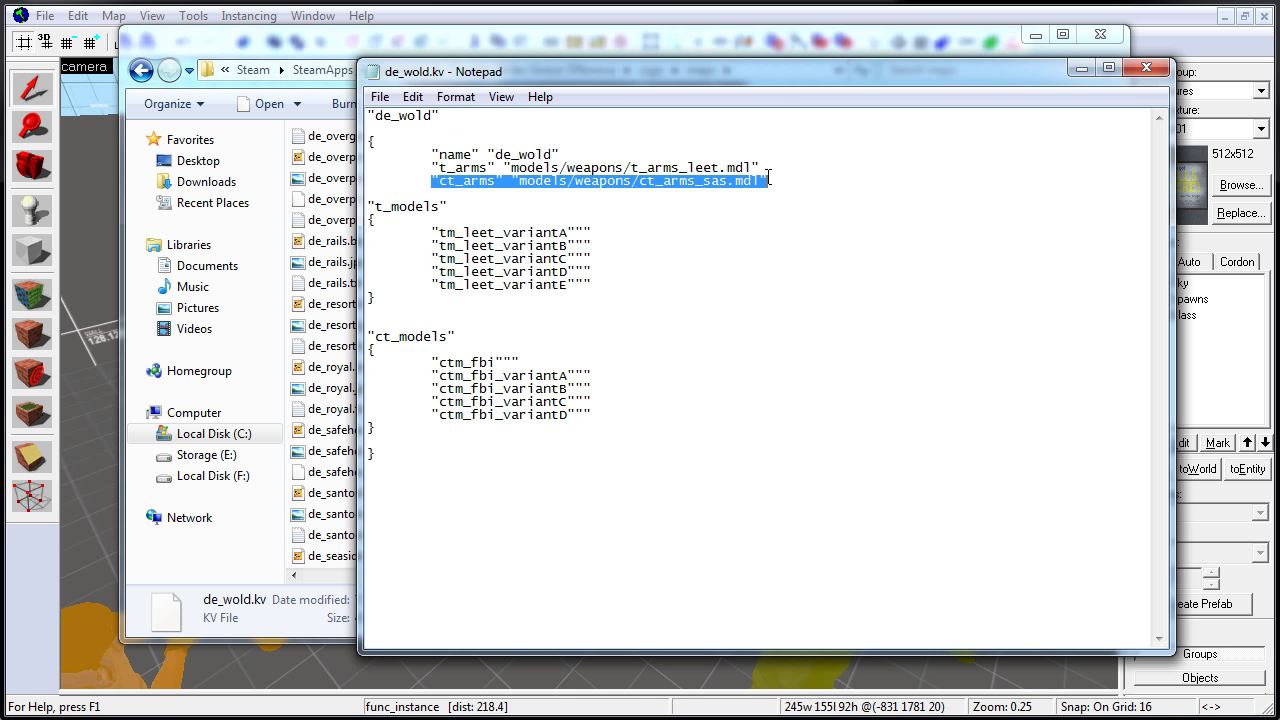
key(ctrl+v)
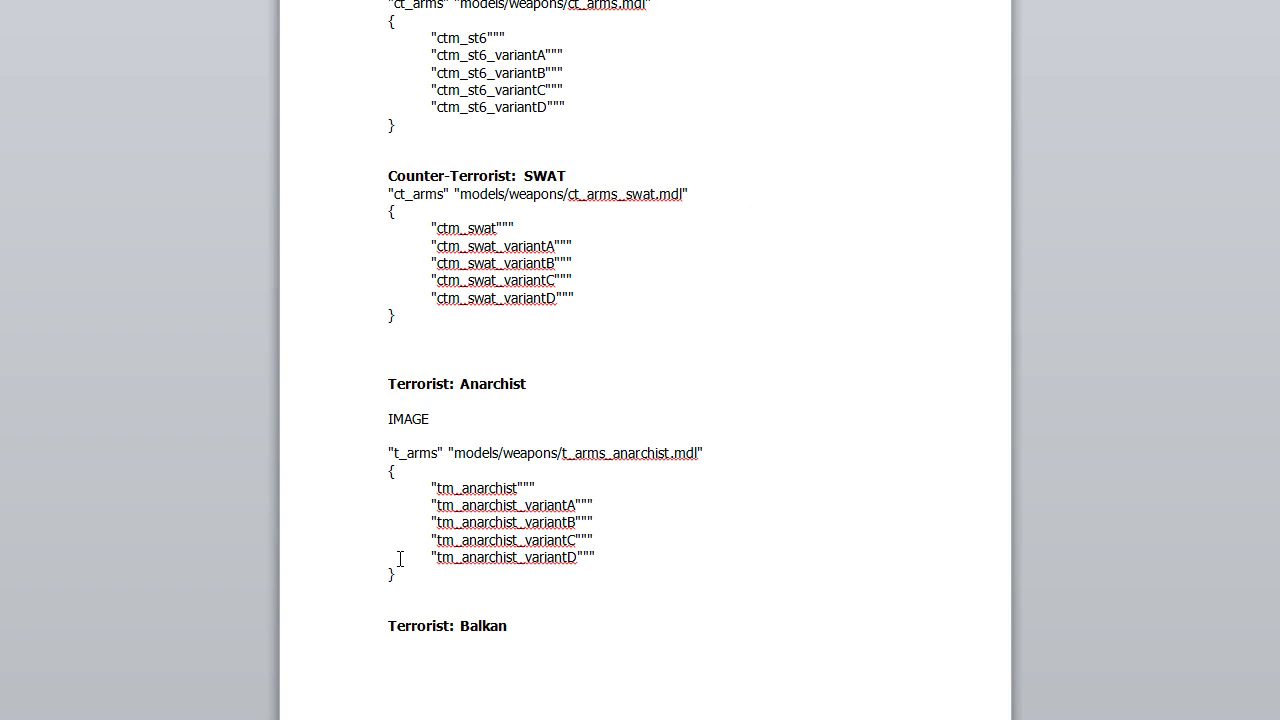
Paste the anarchist terrorist models over the leet t_models block
drag(401, 575, 384, 470)
key(ctrl+c)
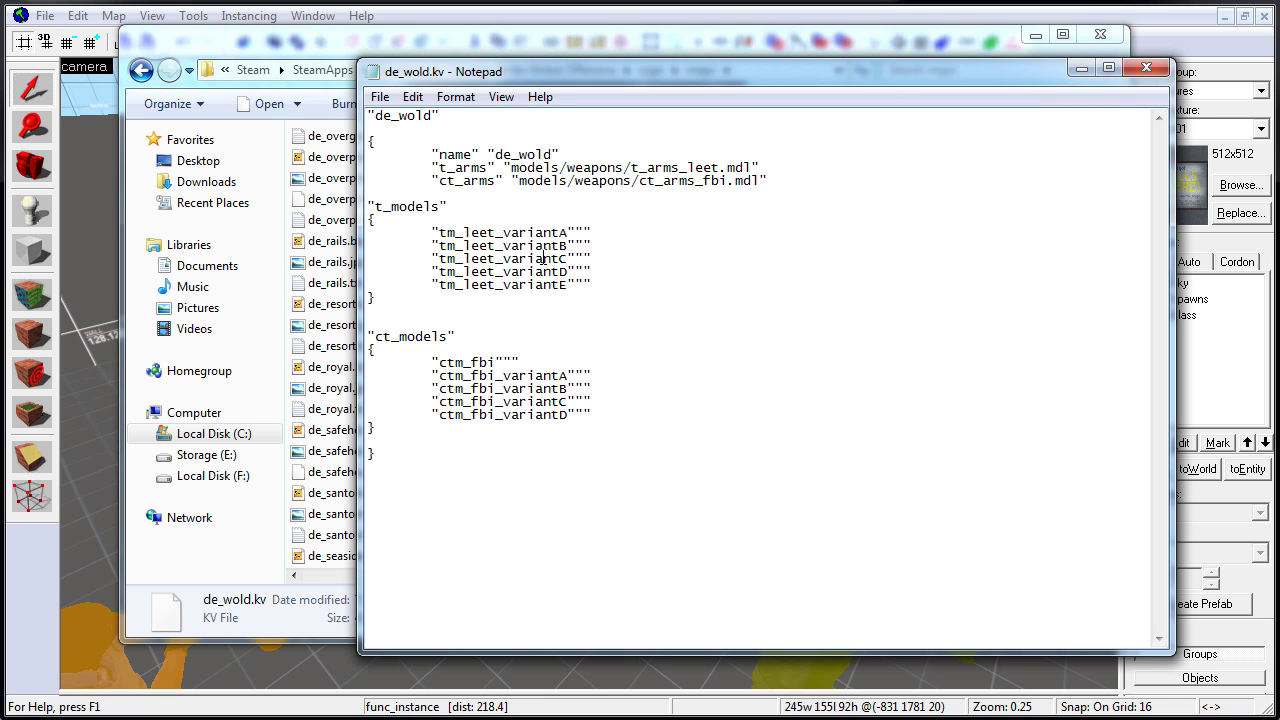
drag(372, 297, 360, 222)
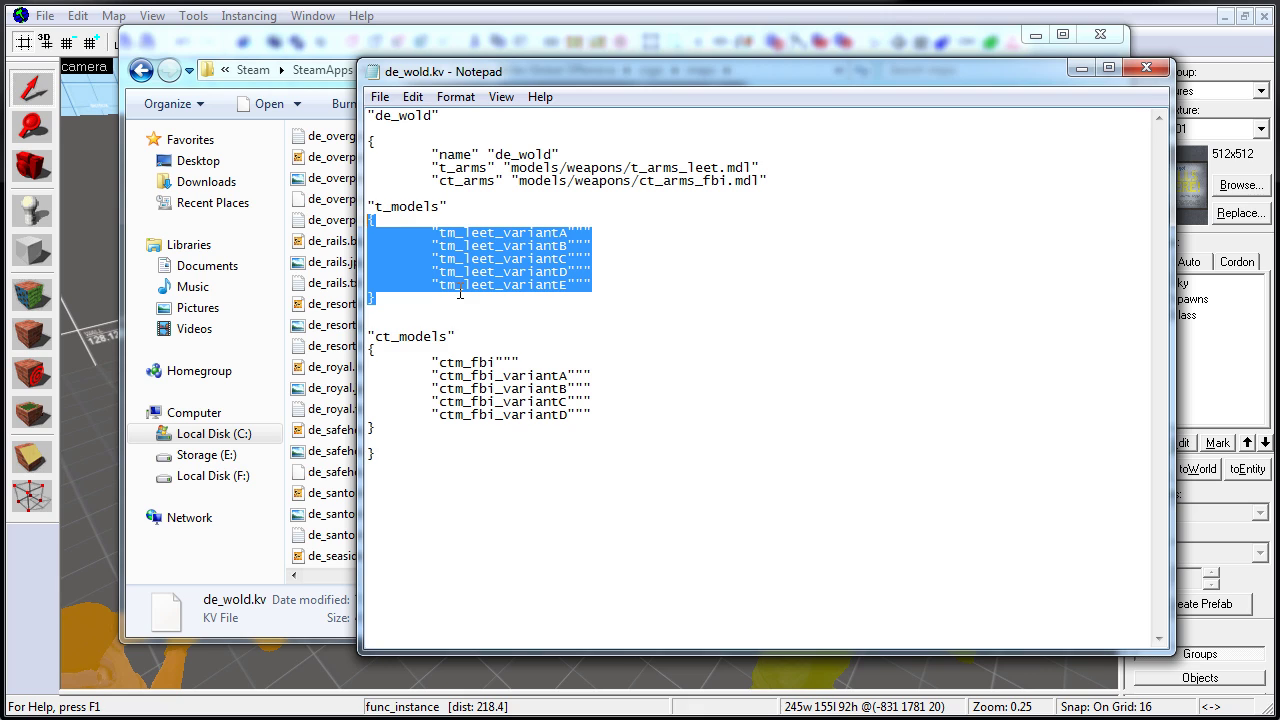
key(ctrl+v)
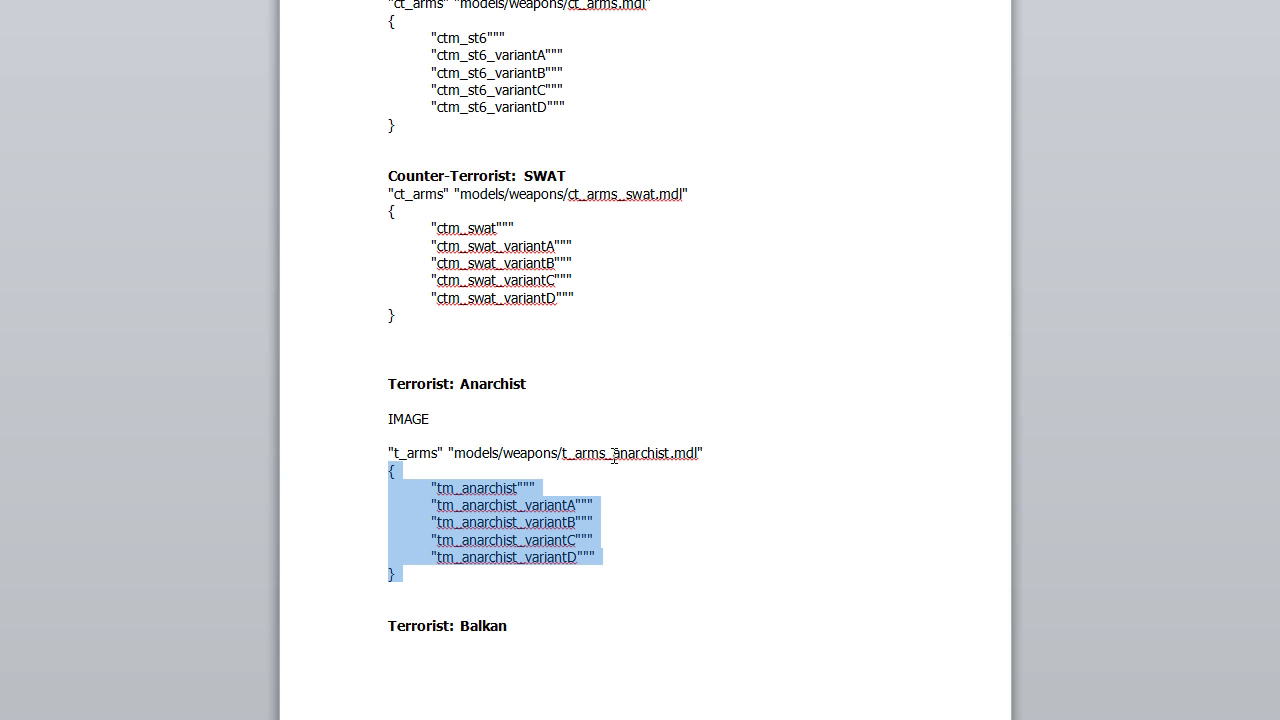
Replace the leet t_arms line with the anarchist arms line
drag(714, 453, 388, 456)
key(ctrl+c)
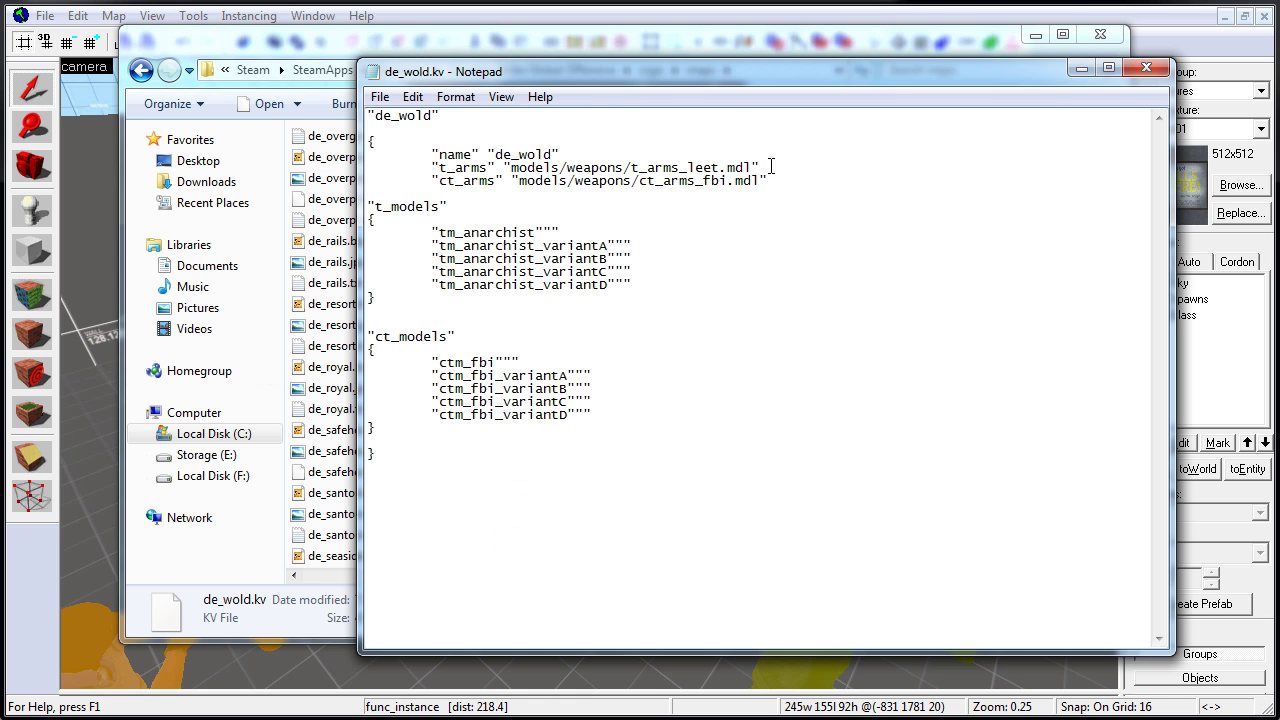
drag(775, 168, 428, 168)
key(ctrl+v)
Save de_wold.kv and load the map with 'map de_wold' in the console
click(384, 100)
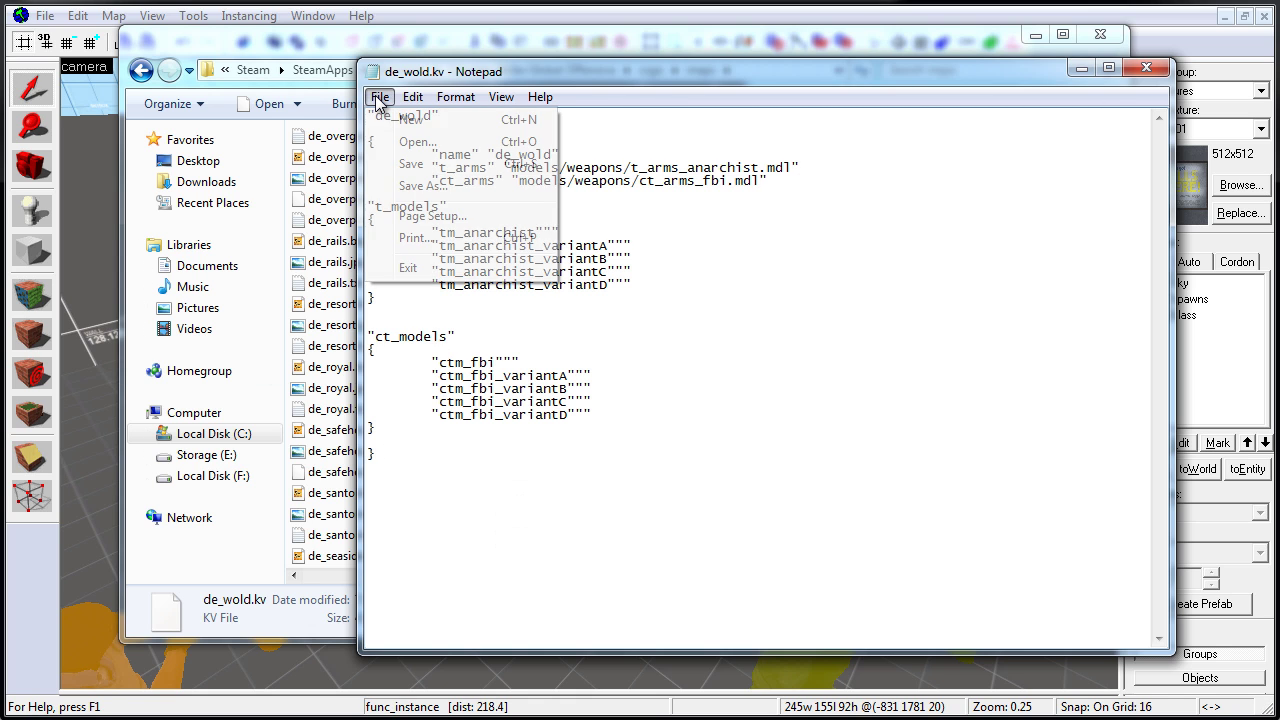
click(408, 166)
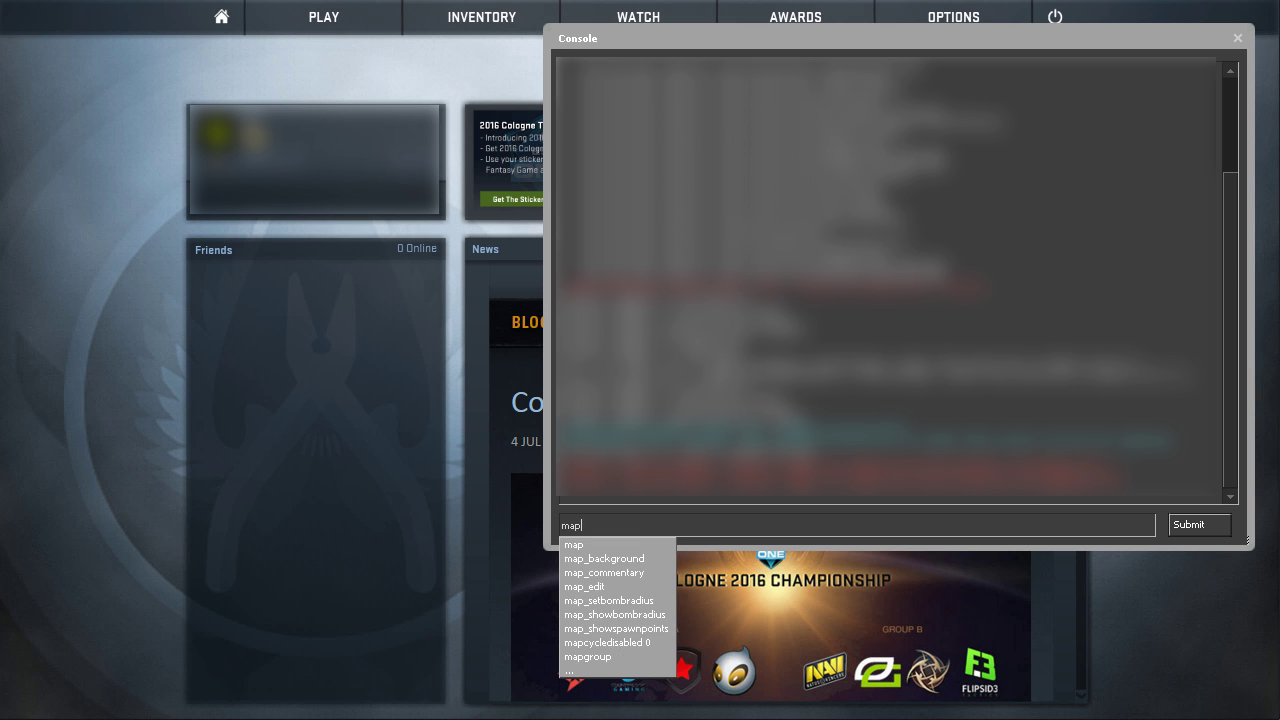
text(de_wold)
key(Return)
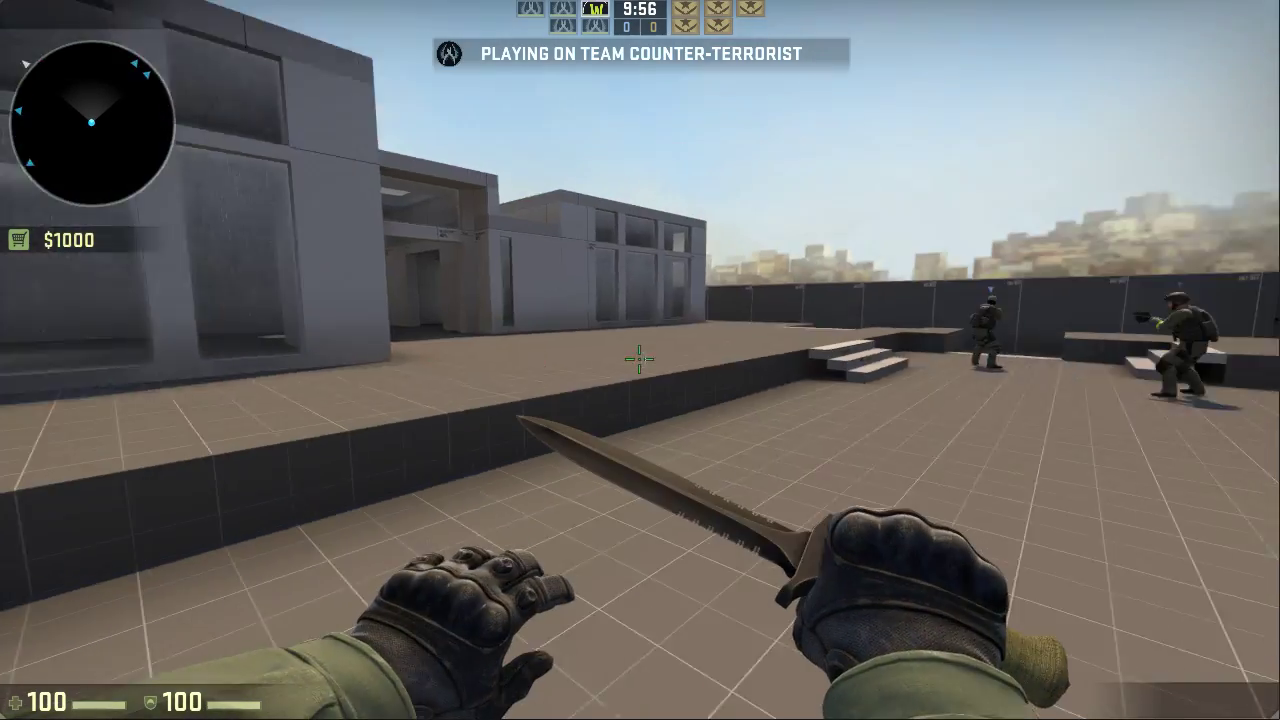
Walk up to the bots near the stairs to inspect their FBI player models
key(w)
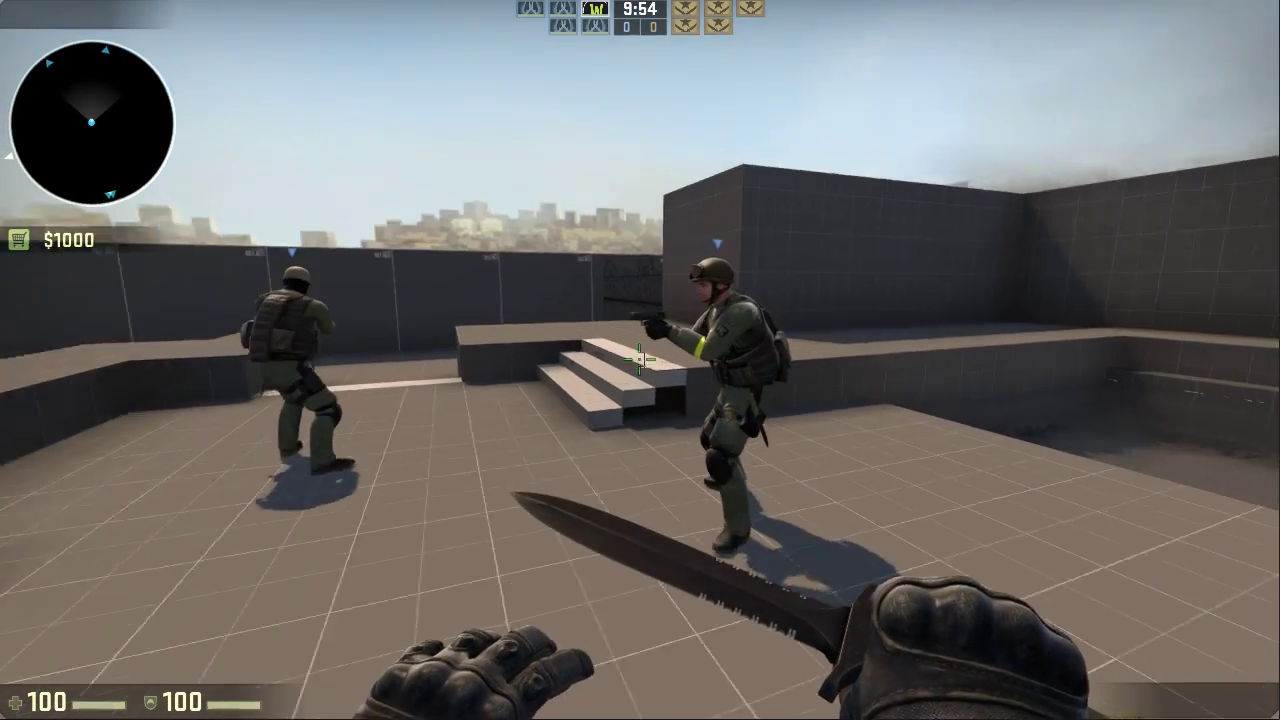
key(w)
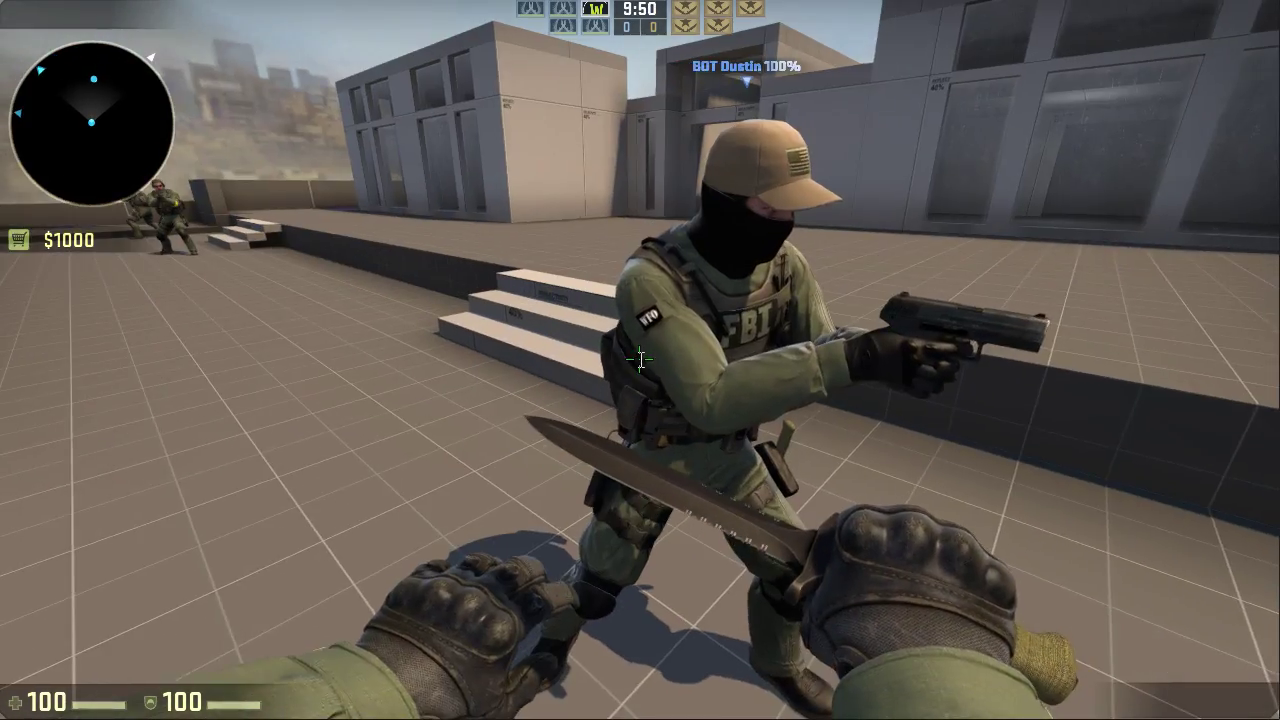
key(w)
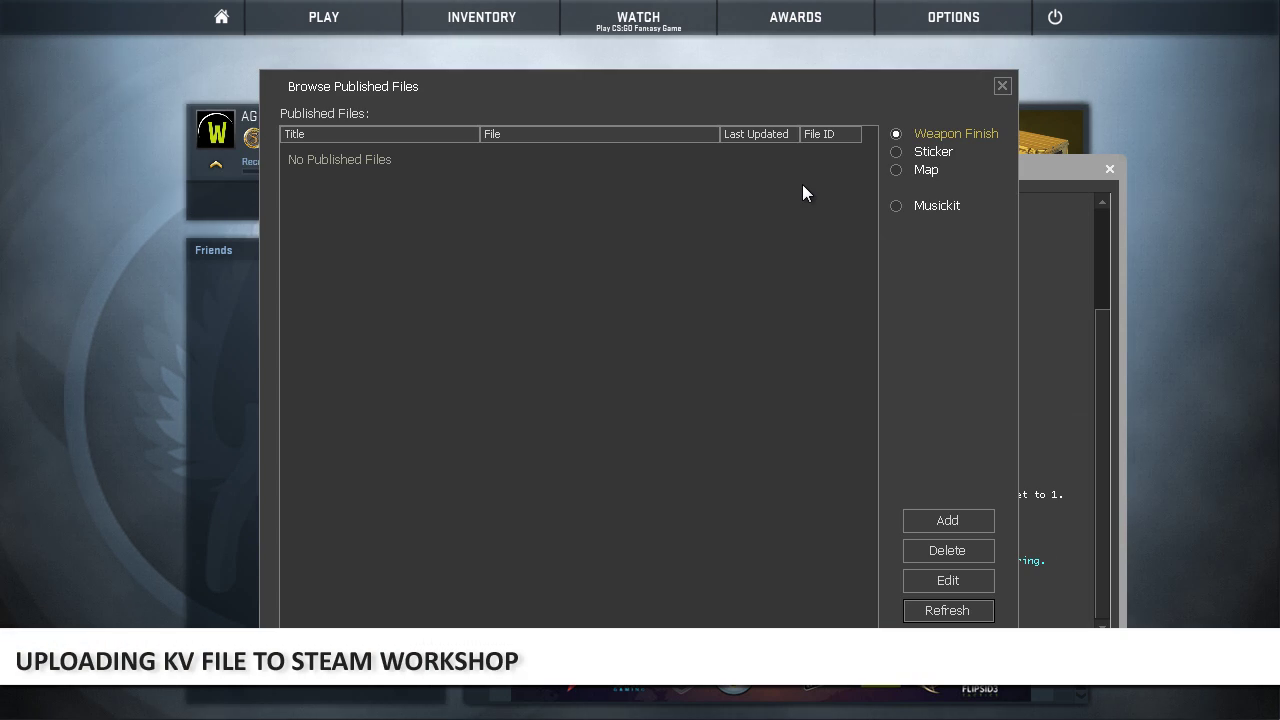
Start a new Map Workshop upload using csgo/maps/de_wold.bsp as the BSP file
click(916, 171)
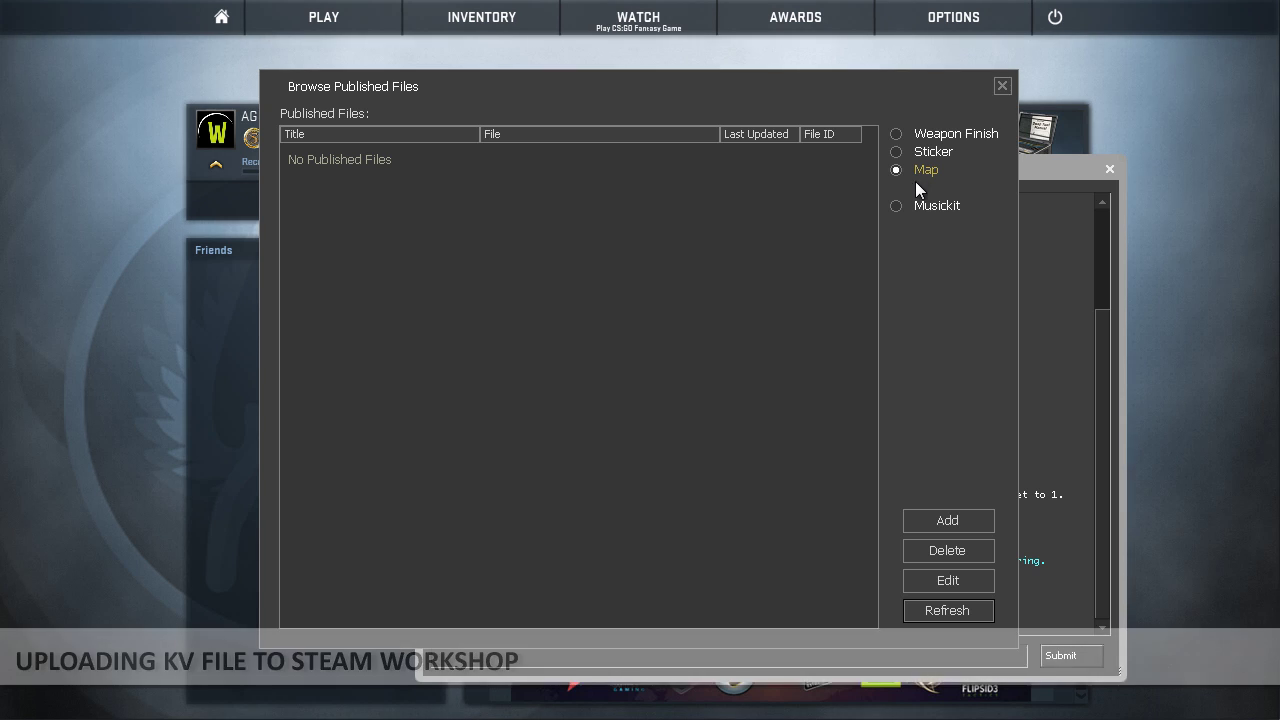
click(935, 521)
click(888, 446)
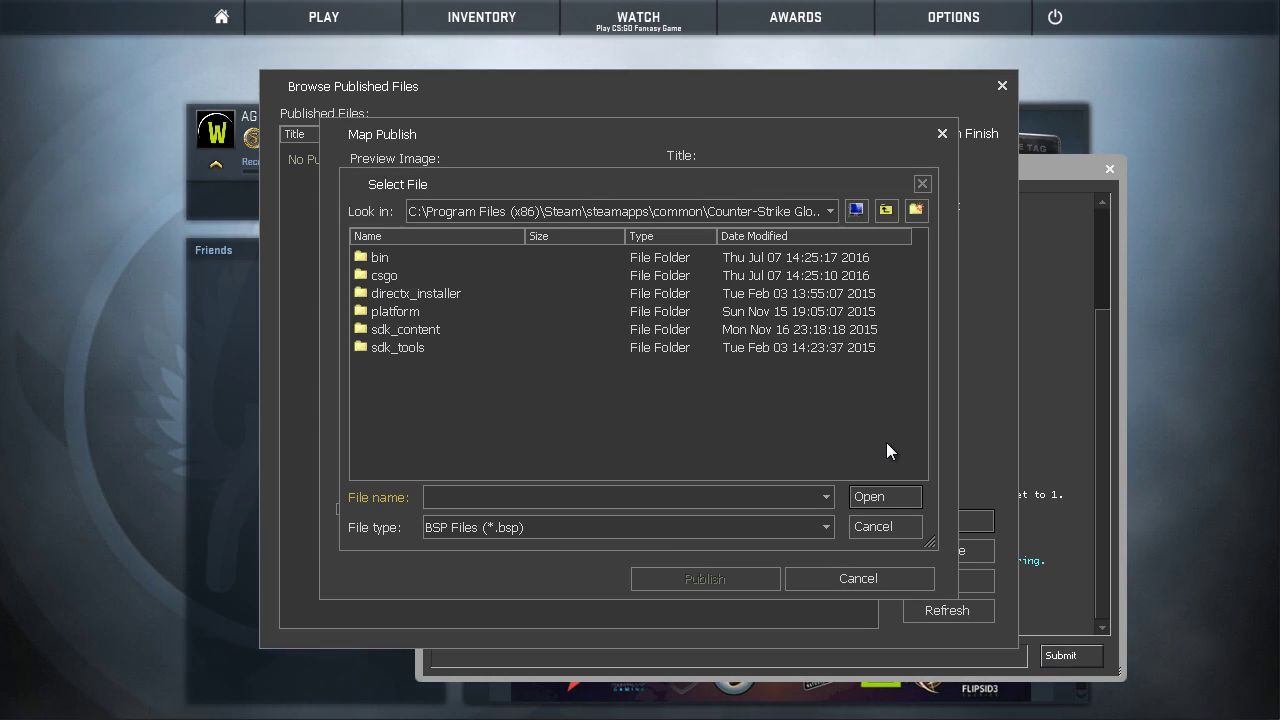
double_click(384, 276)
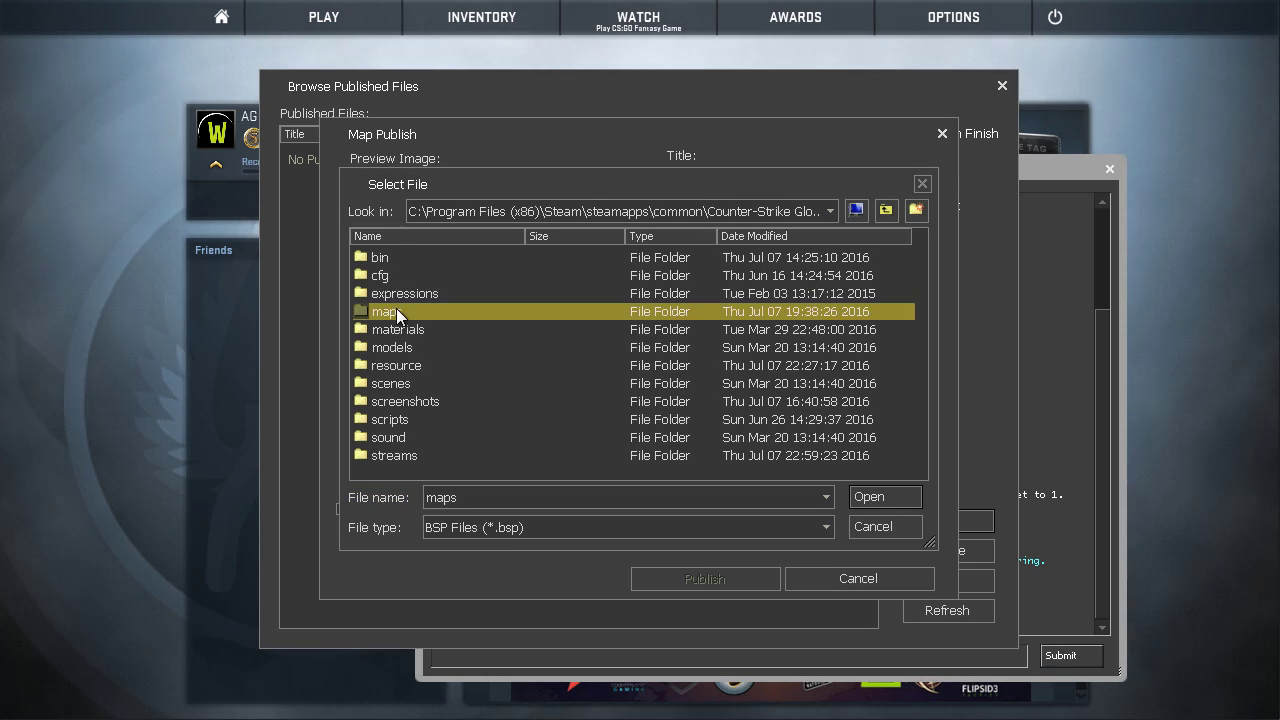
double_click(396, 309)
click(412, 401)
scroll(412, 404, down, 10)
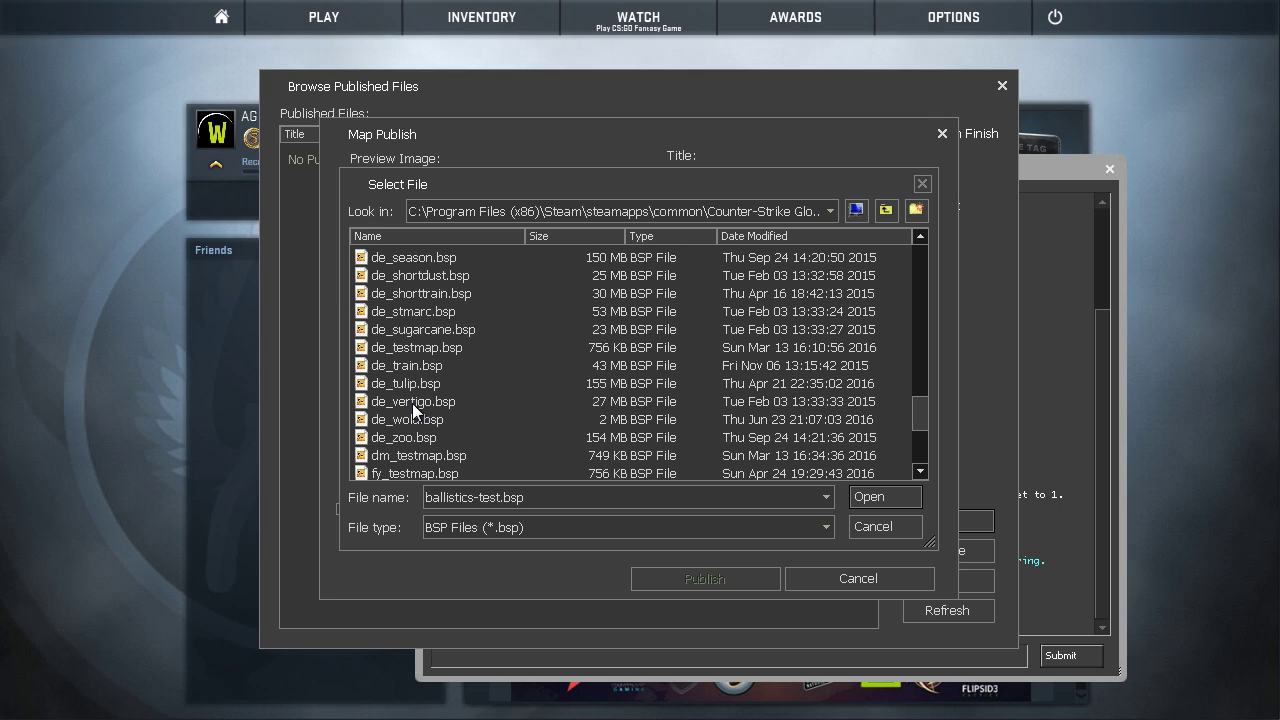
click(414, 415)
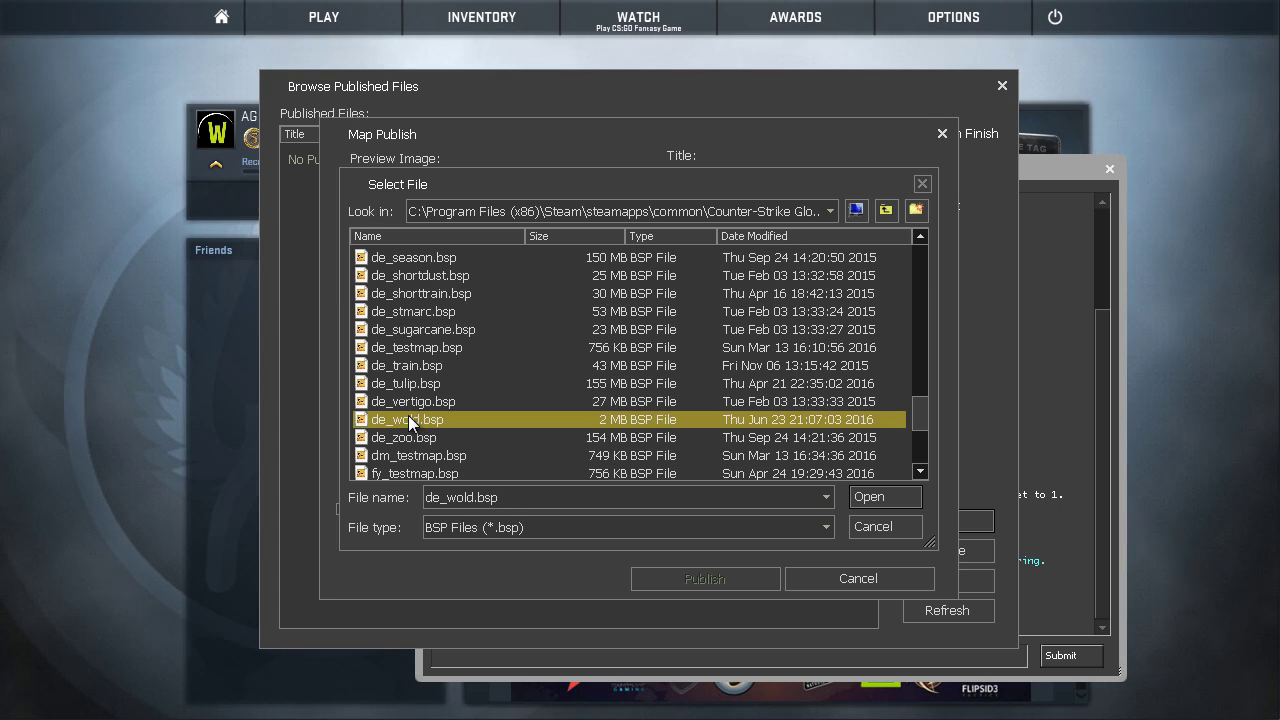
click(873, 498)
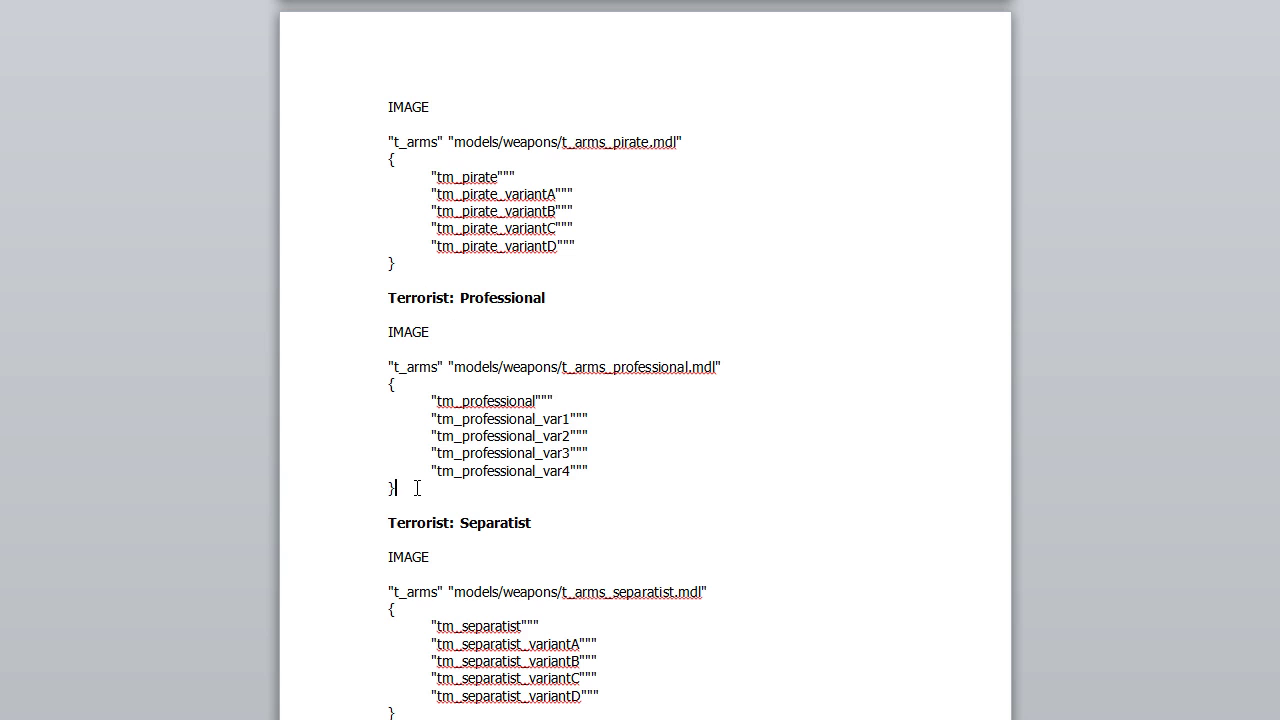
Paste the professional models block over the FBI ct_models block
drag(417, 487, 378, 388)
key(ctrl+c)
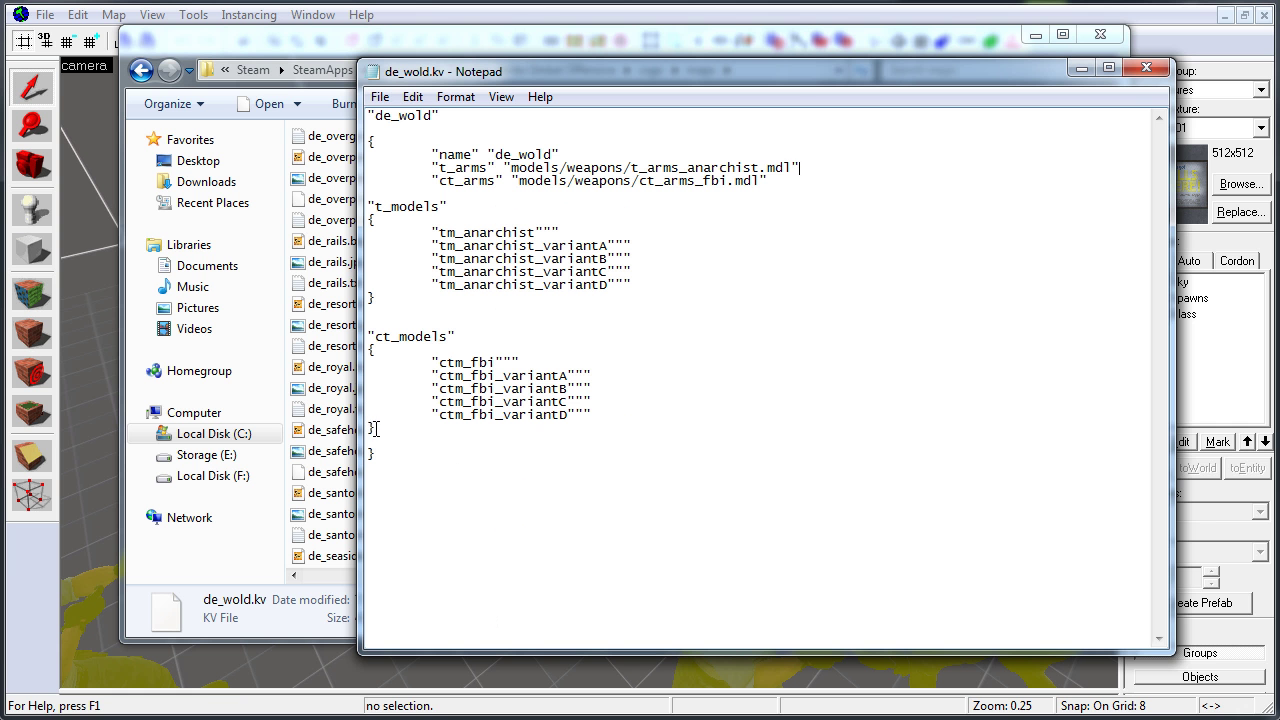
drag(376, 428, 352, 345)
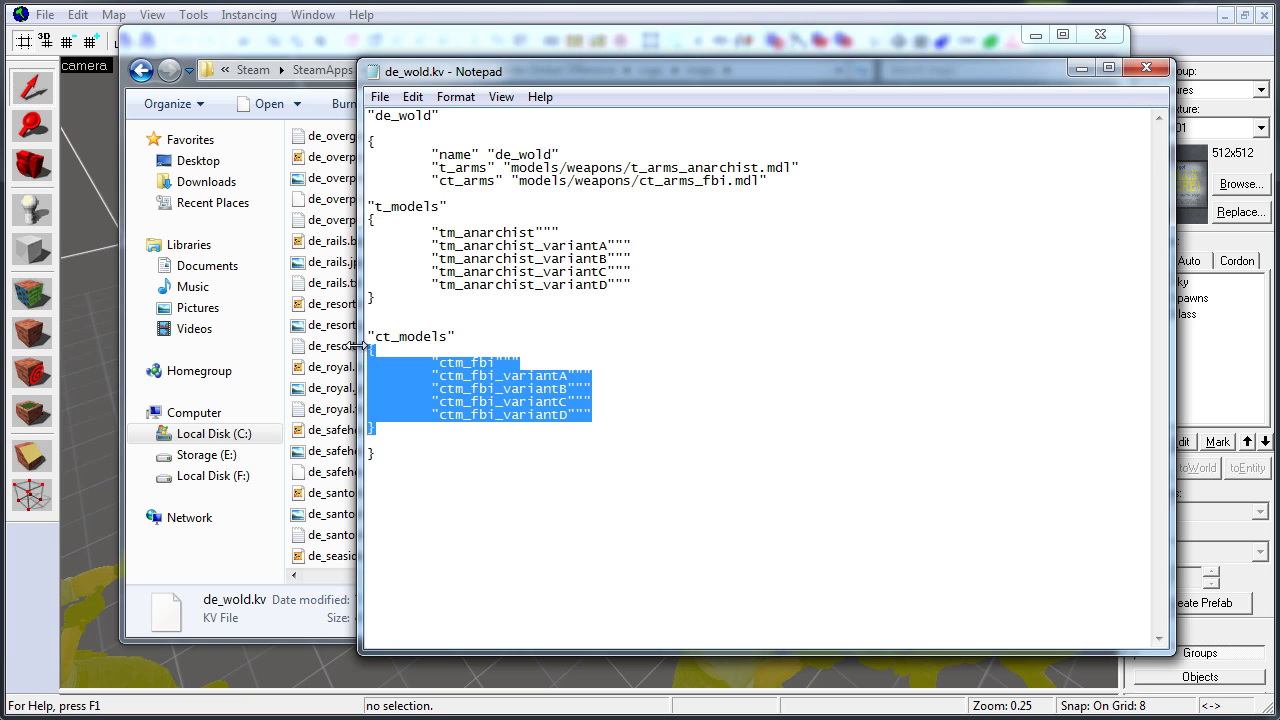
key(ctrl+v)
Replace the ct_arms line with the professional arms line, keeping the ct_arms key
drag(722, 367, 390, 376)
key(ctrl+c)
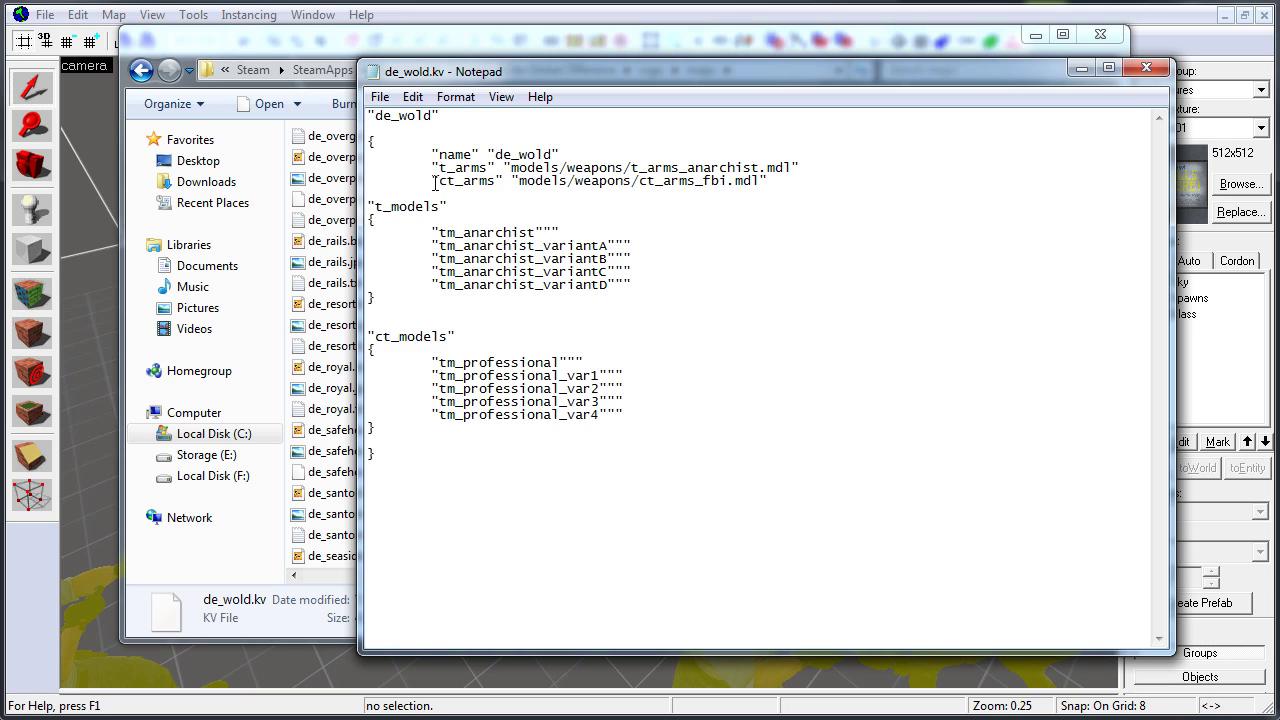
drag(433, 182, 770, 182)
key(ctrl+v)
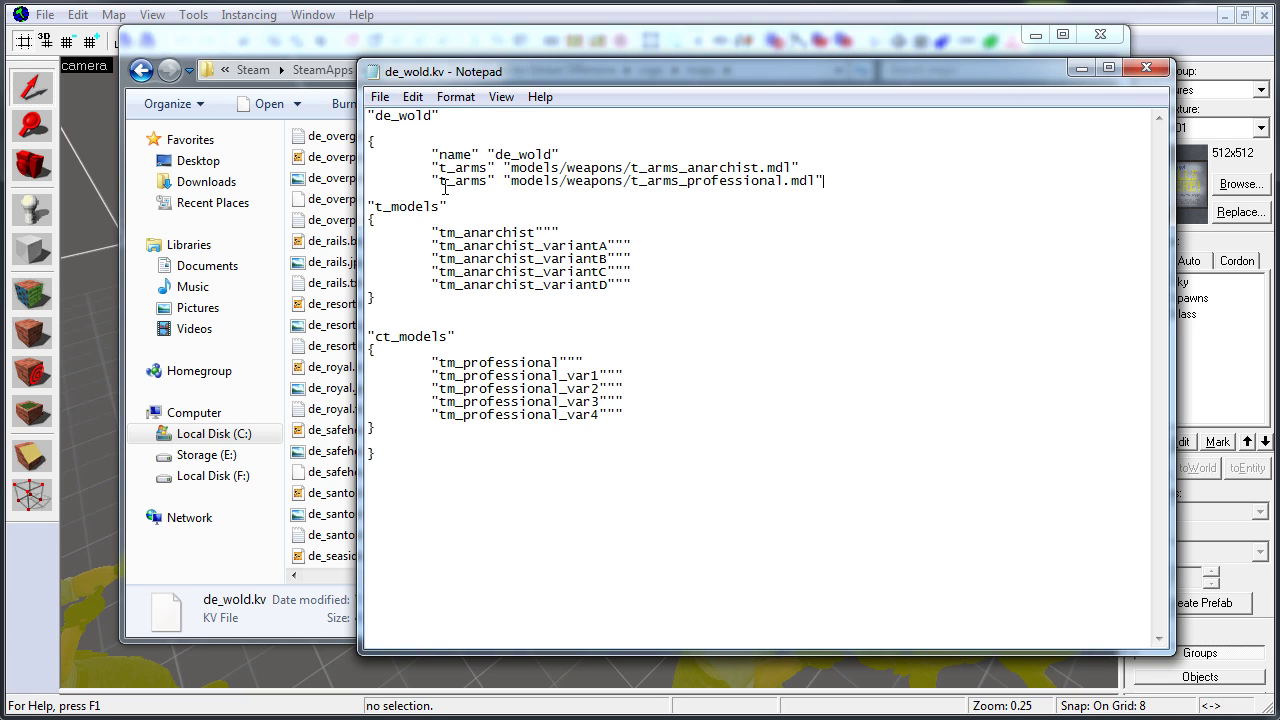
click(439, 181)
text(c)
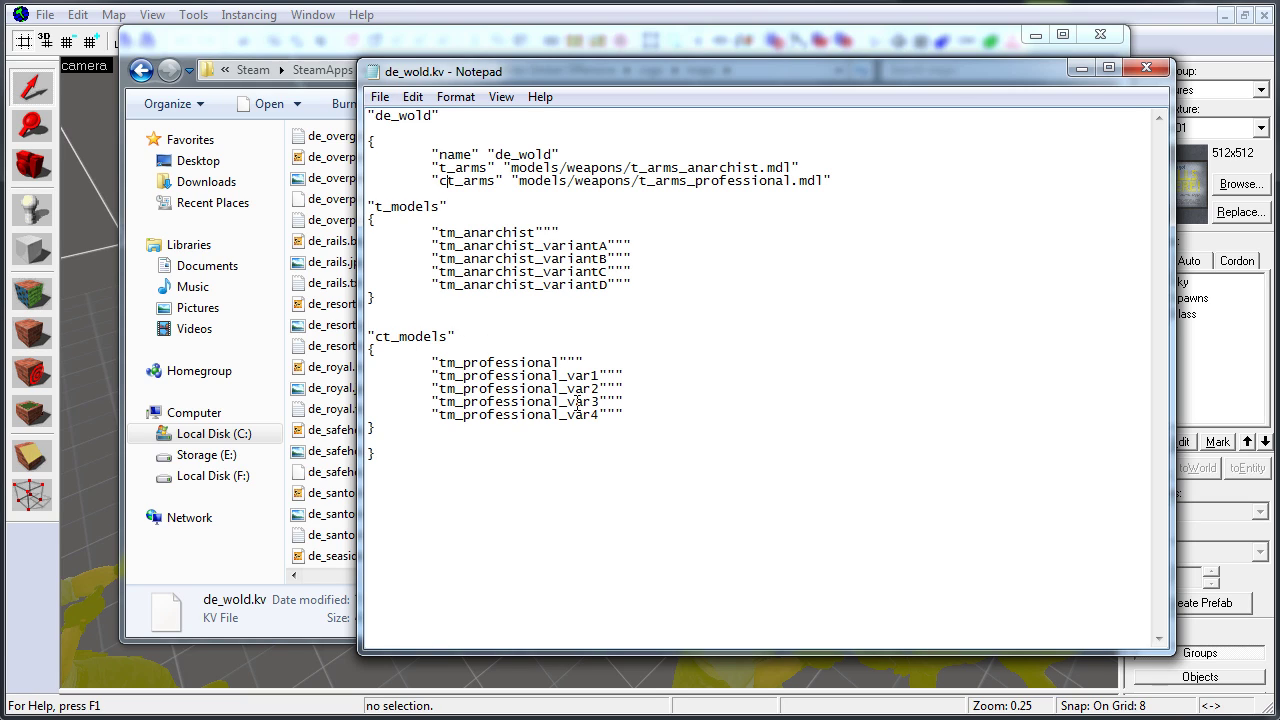
click(380, 97)
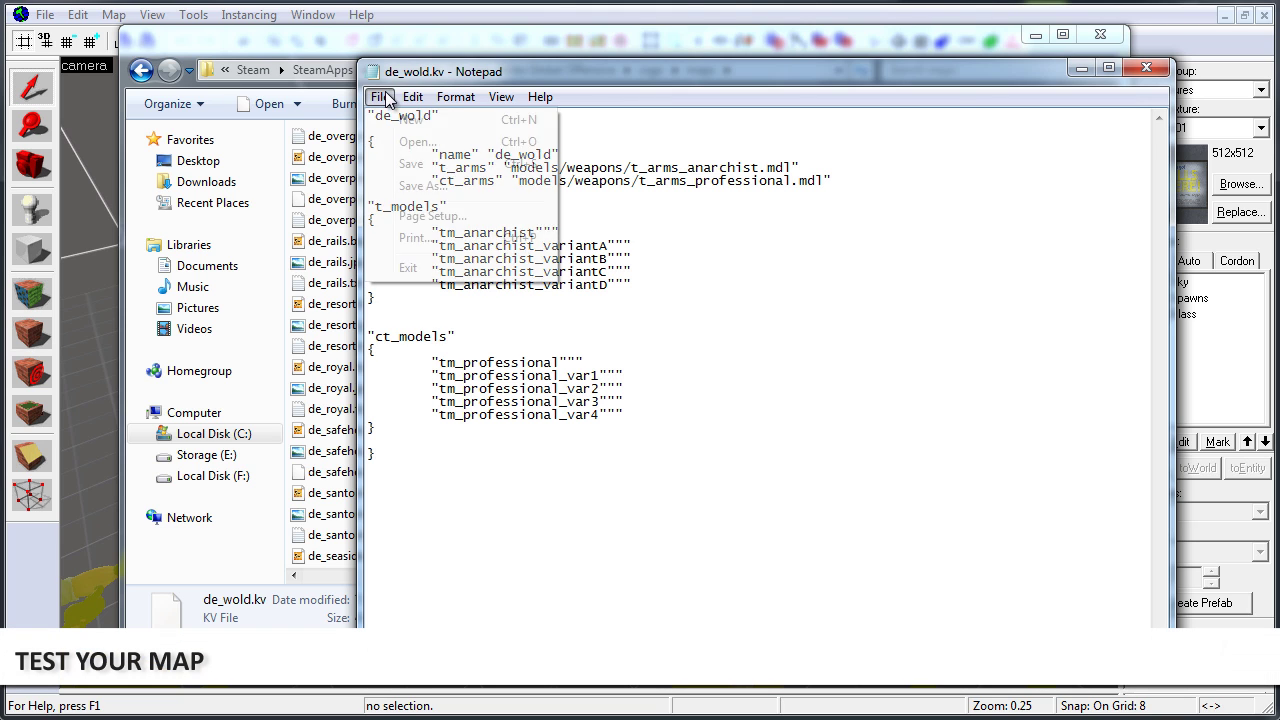